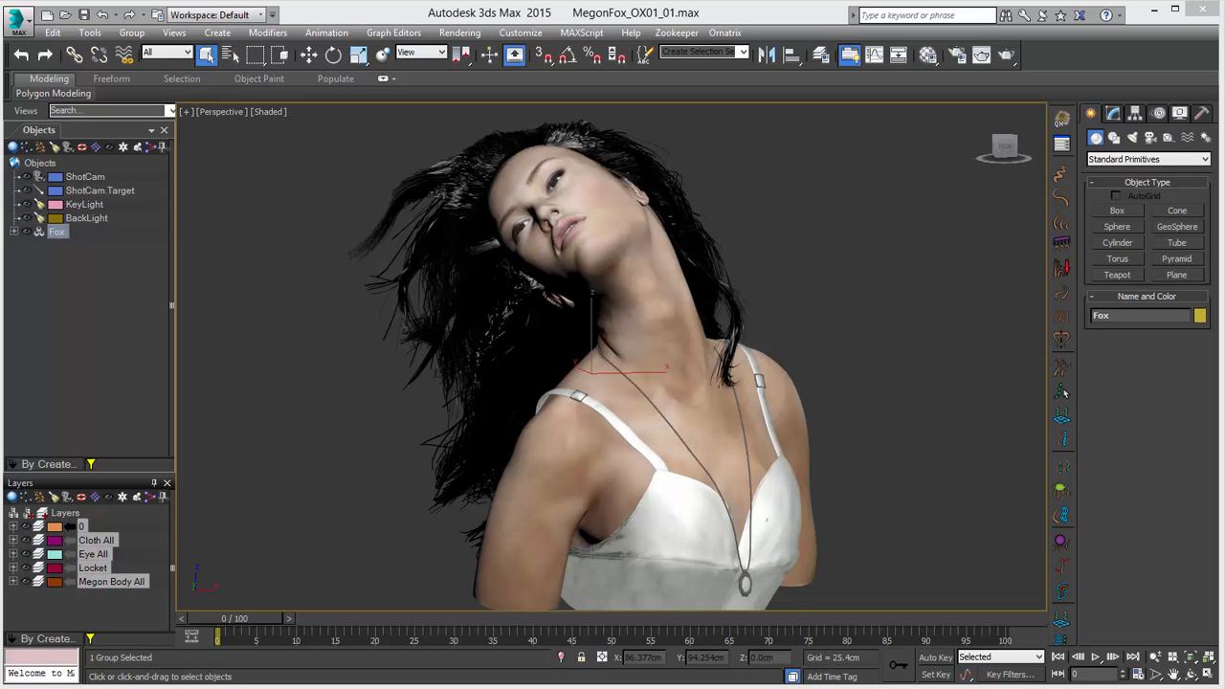
Step: Display edged faces in the viewport and examine the mesh topology of the figure and its hair strips
{"action": "middle_click_drag", "start_coordinate": [681, 429], "coordinate": [695, 406], "text": "alt"}
{"action": "scroll", "coordinate": [473, 301], "scroll_direction": "up", "scroll_amount": 4}
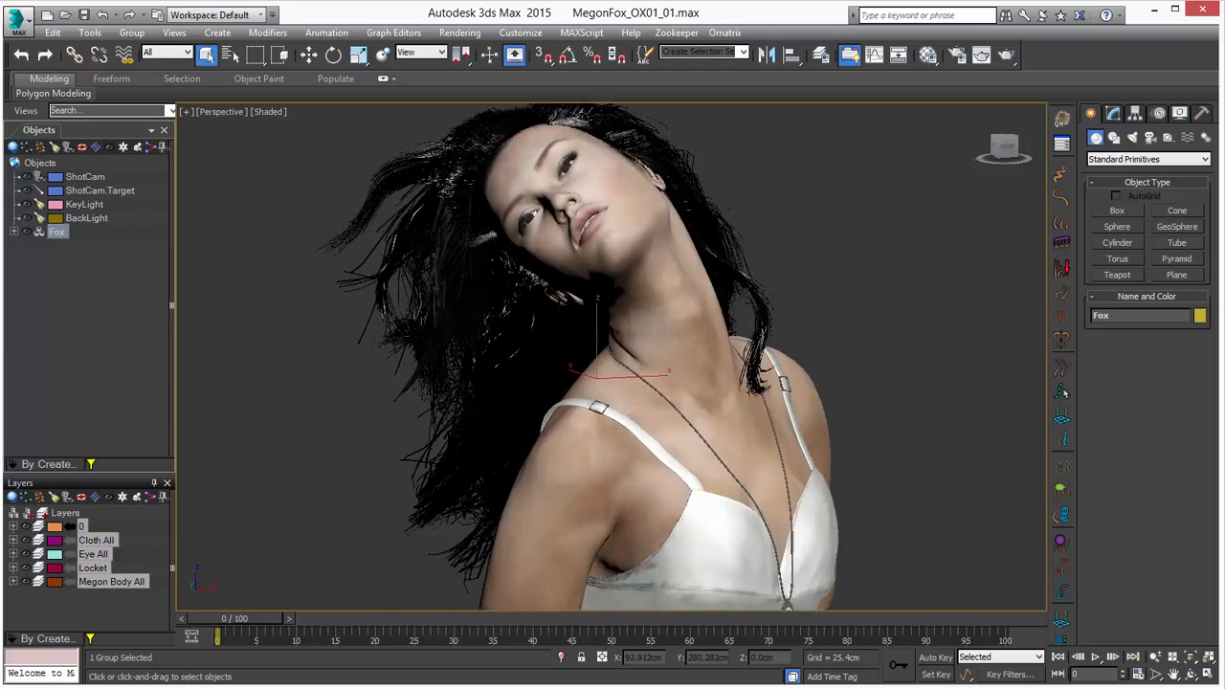
{"action": "middle_click_drag", "start_coordinate": [533, 287], "coordinate": [441, 291], "text": "alt"}
{"action": "scroll", "coordinate": [547, 288], "scroll_direction": "down", "scroll_amount": 3}
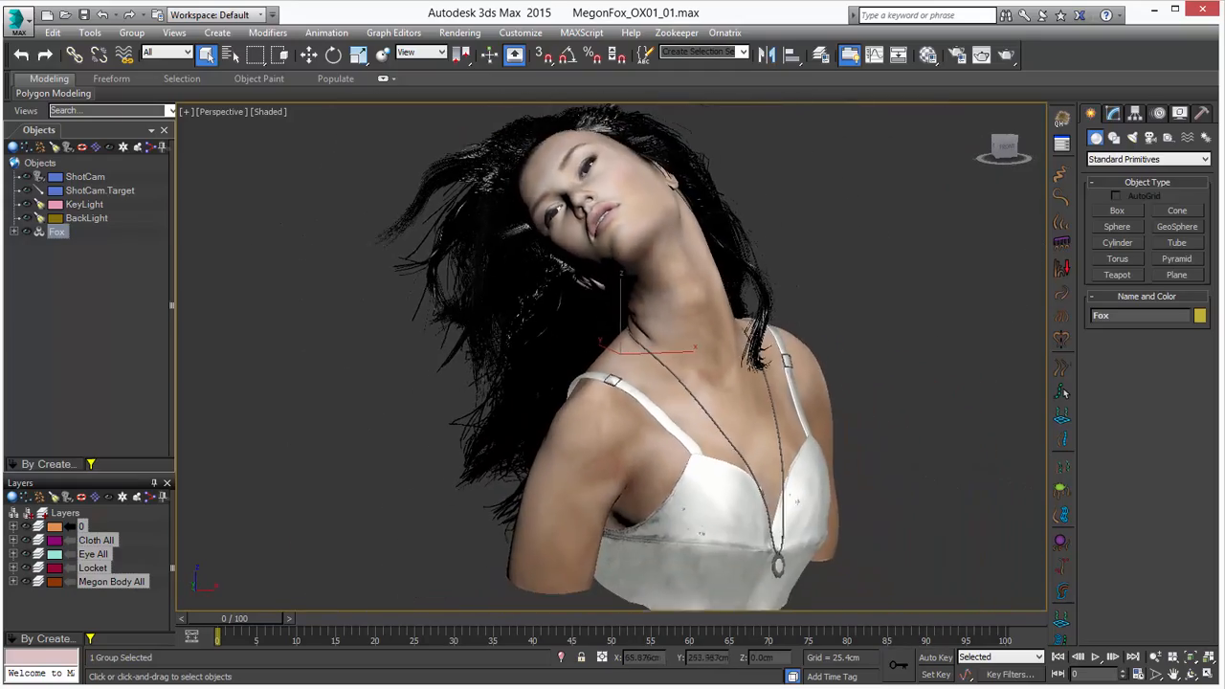
{"action": "middle_click_drag", "start_coordinate": [549, 290], "coordinate": [578, 342], "text": "alt"}
{"action": "left_click", "coordinate": [273, 112]}
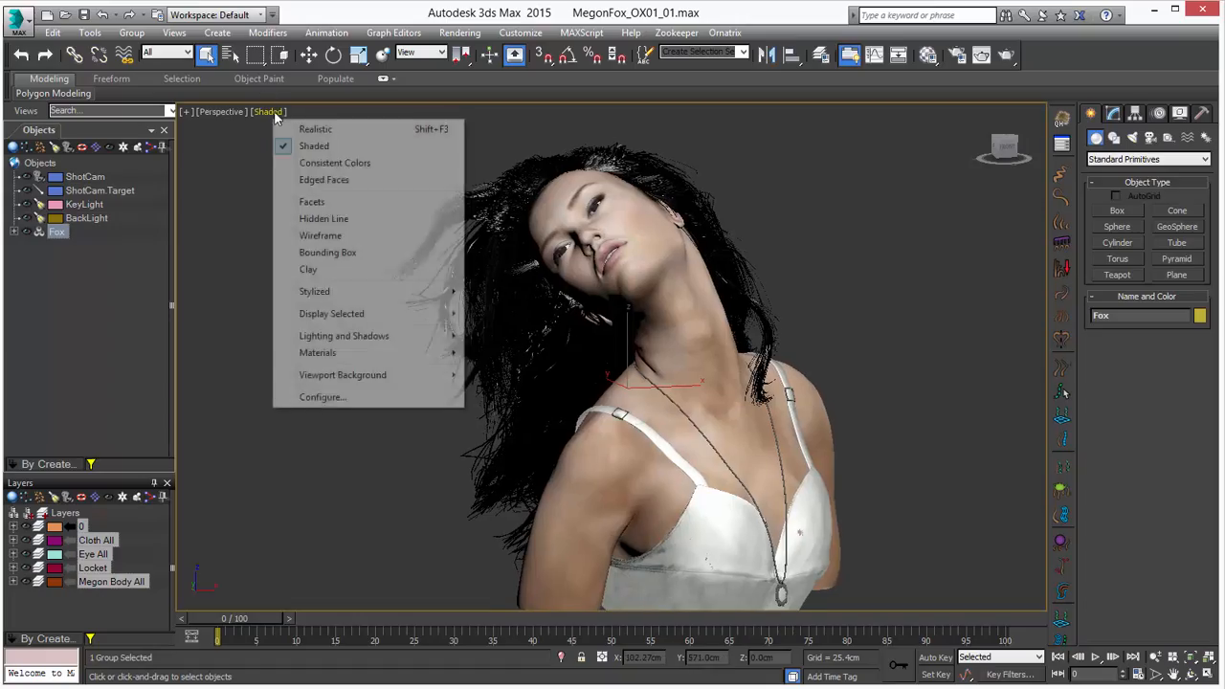
{"action": "left_click", "coordinate": [325, 180]}
{"action": "scroll", "coordinate": [536, 322], "scroll_direction": "up", "scroll_amount": 5}
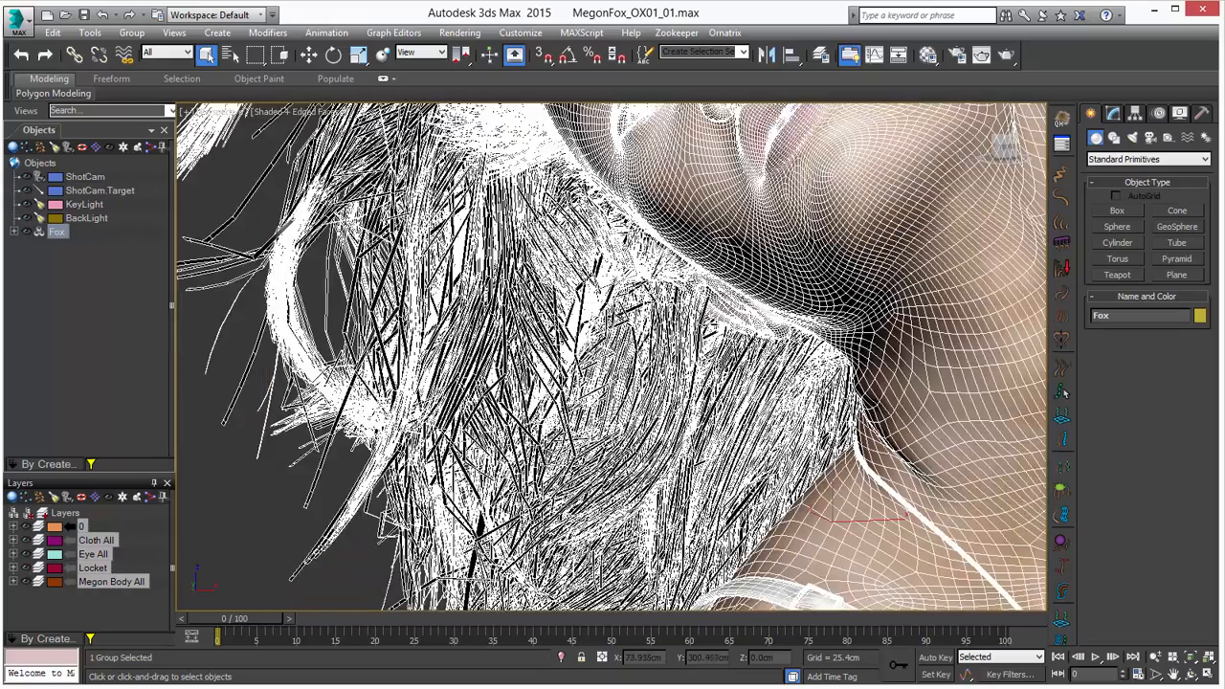
{"action": "middle_click_drag", "start_coordinate": [536, 322], "coordinate": [478, 287], "text": "alt"}
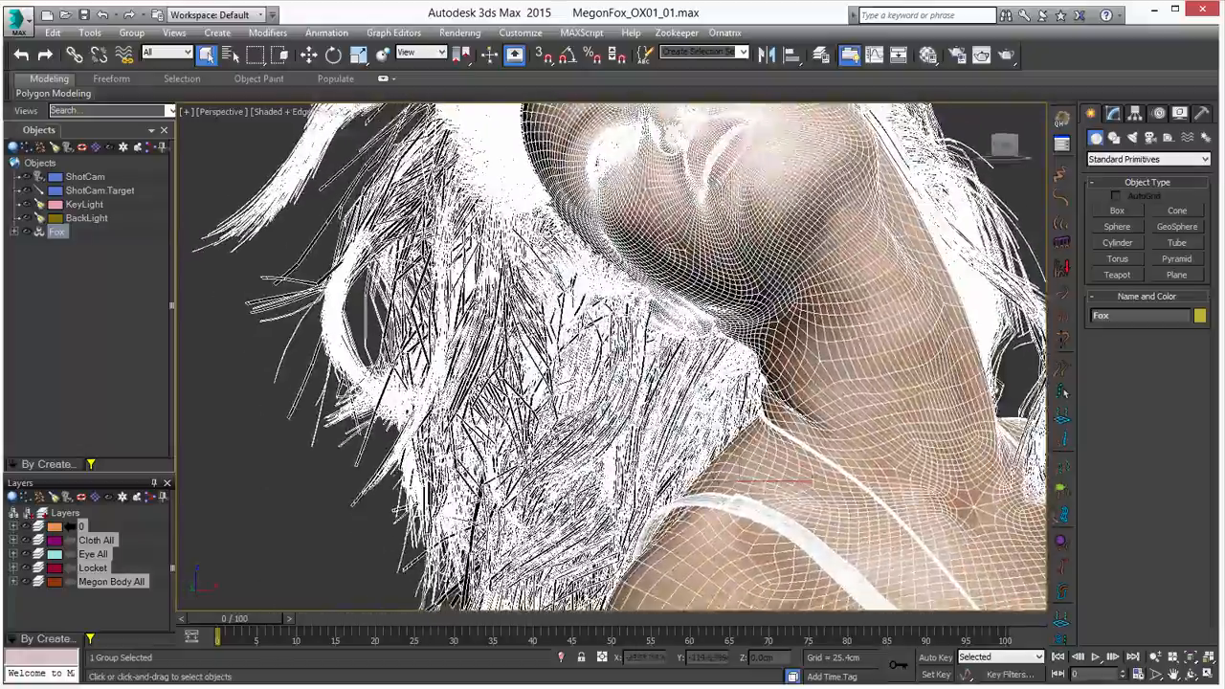
{"action": "scroll", "coordinate": [479, 287], "scroll_direction": "up", "scroll_amount": 2}
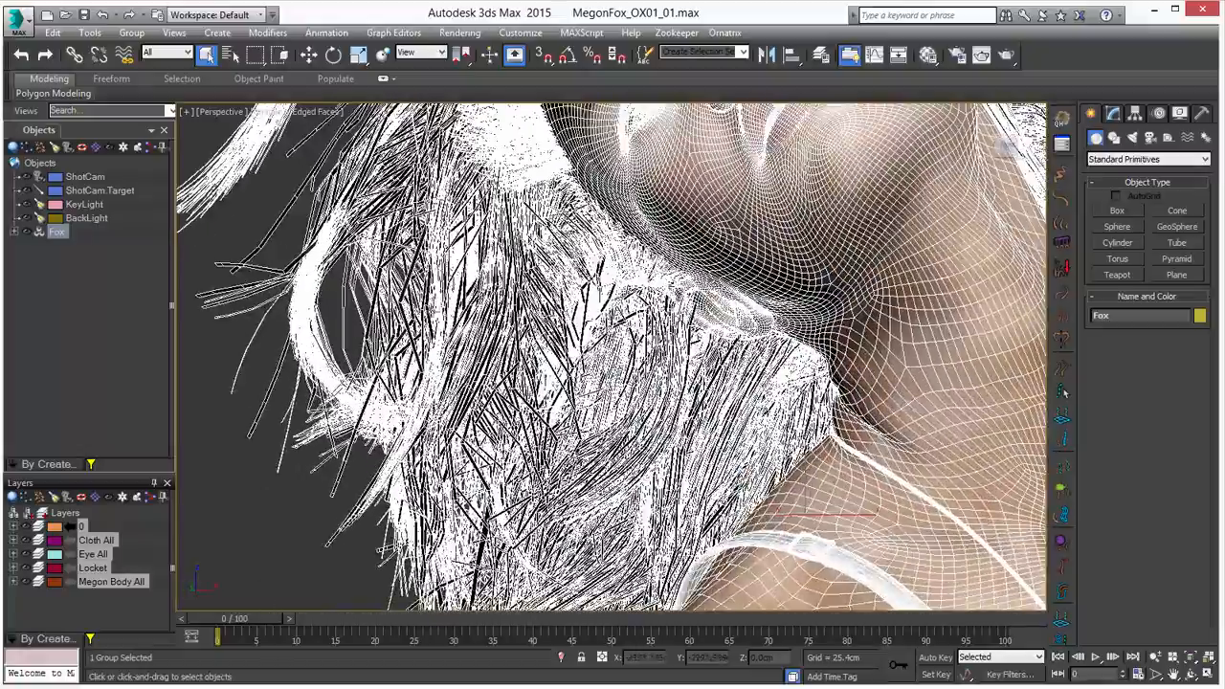
{"action": "scroll", "coordinate": [499, 287], "scroll_direction": "down", "scroll_amount": 6}
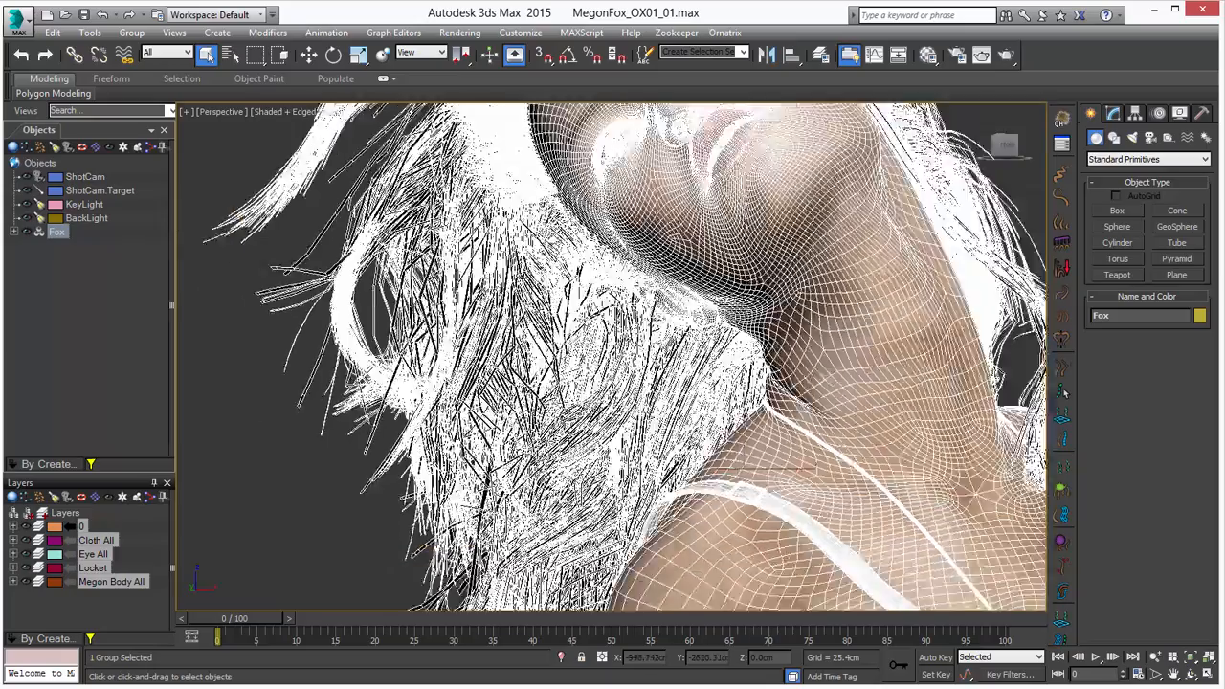
{"action": "mouse_move", "coordinate": [525, 376]}
{"action": "middle_mouse_down", "text": "alt"}
{"action": "mouse_move", "coordinate": [526, 351]}
{"action": "mouse_move", "coordinate": [514, 396]}
{"action": "middle_mouse_up", "text": "alt"}
{"action": "scroll", "coordinate": [526, 350], "scroll_direction": "down", "scroll_amount": 2}
{"action": "scroll", "coordinate": [528, 413], "scroll_direction": "up", "scroll_amount": 1}
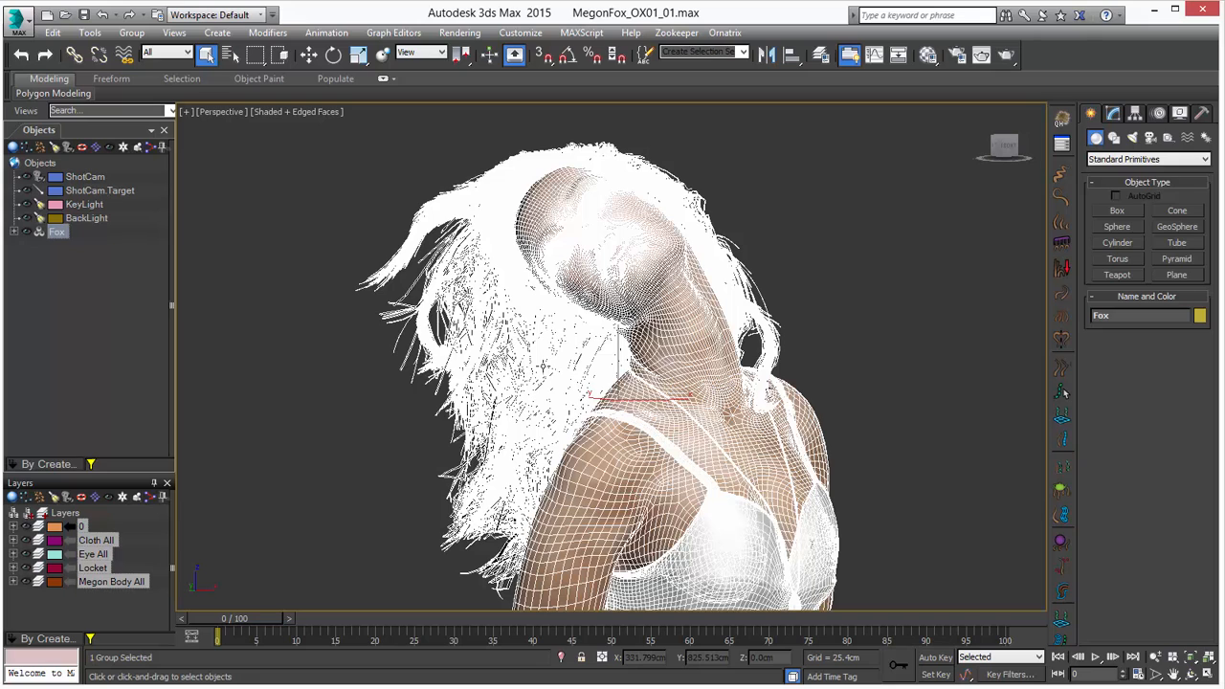
Step: Switch the viewport back to plain shaded display without edged faces and deselect the Fox group
{"action": "left_click", "coordinate": [300, 111]}
{"action": "left_click", "coordinate": [352, 180]}
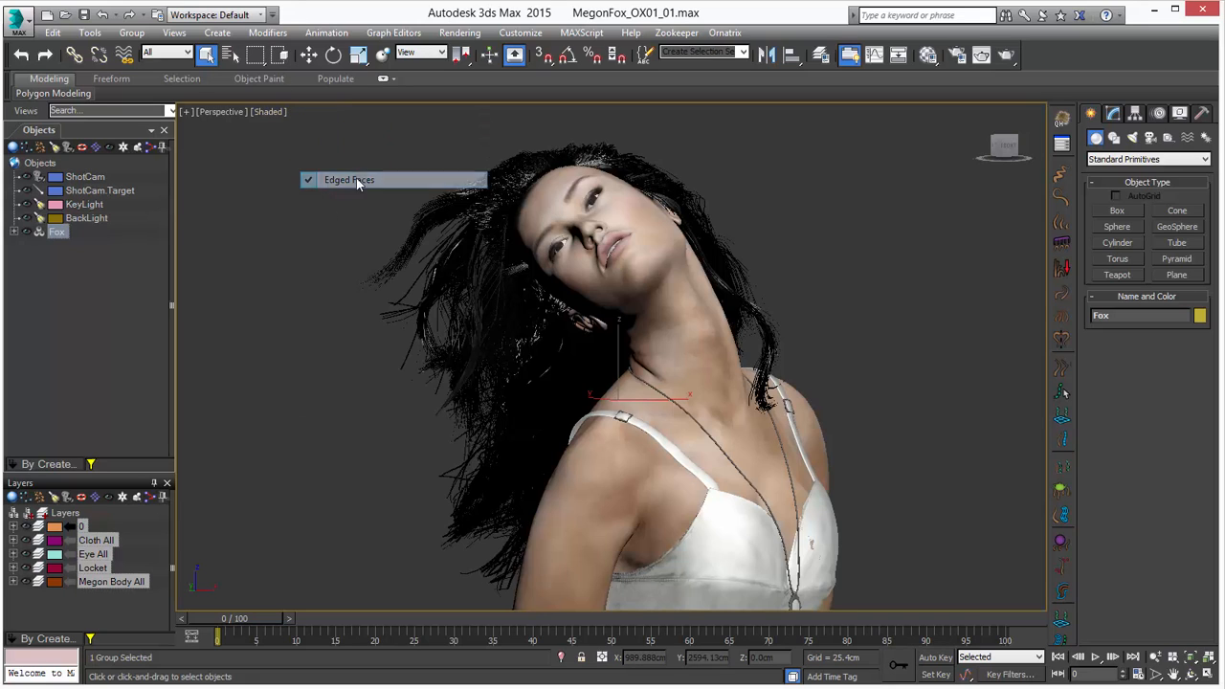
{"action": "left_click", "coordinate": [324, 291]}
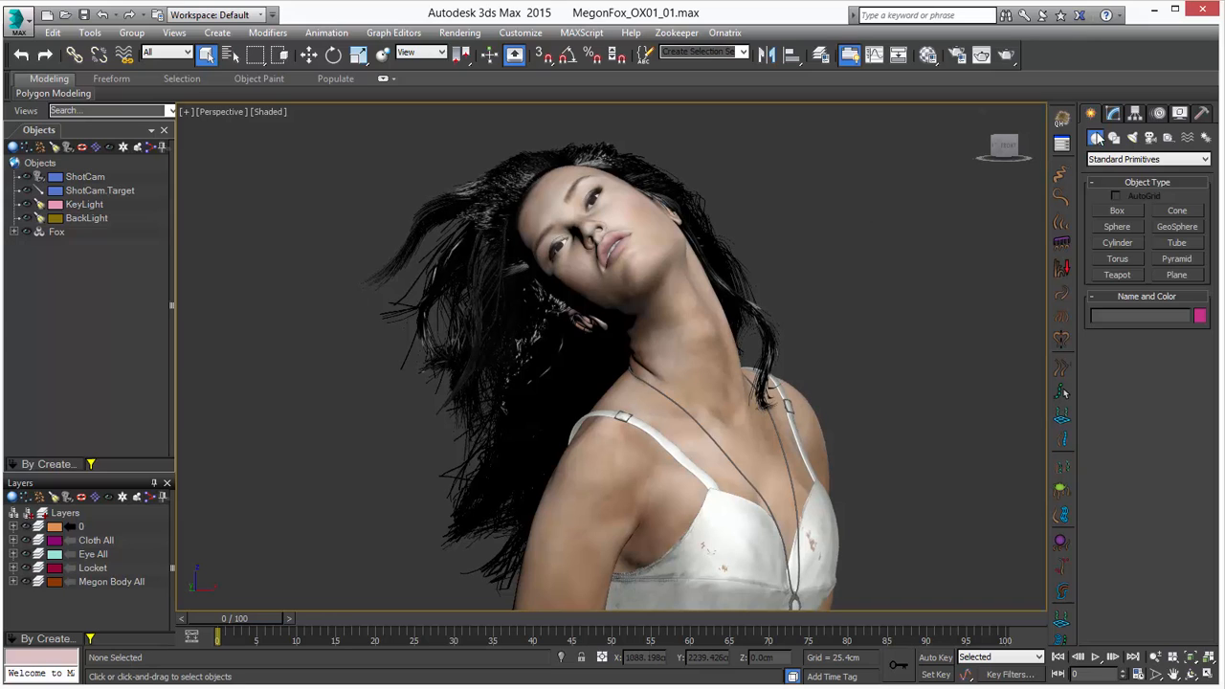
Step: Create an EPHERE Ornatrix Hair Strips object in the empty space beside the bust
{"action": "left_click", "coordinate": [1146, 158]}
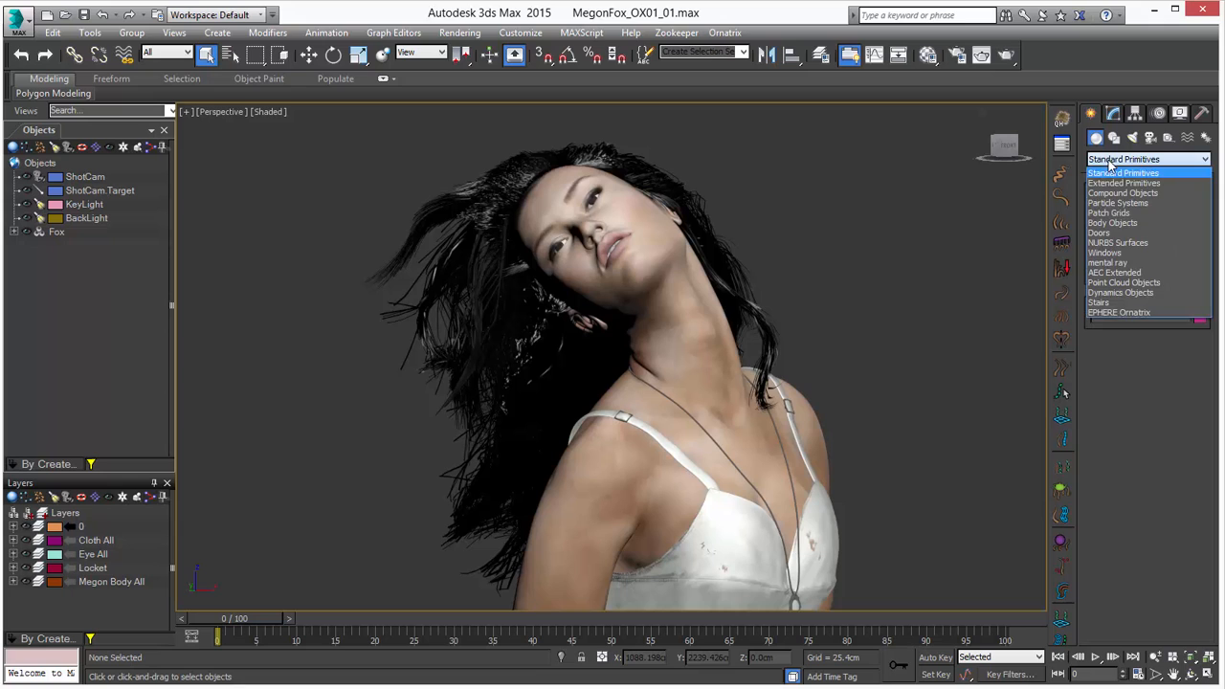
{"action": "left_click", "coordinate": [1148, 309]}
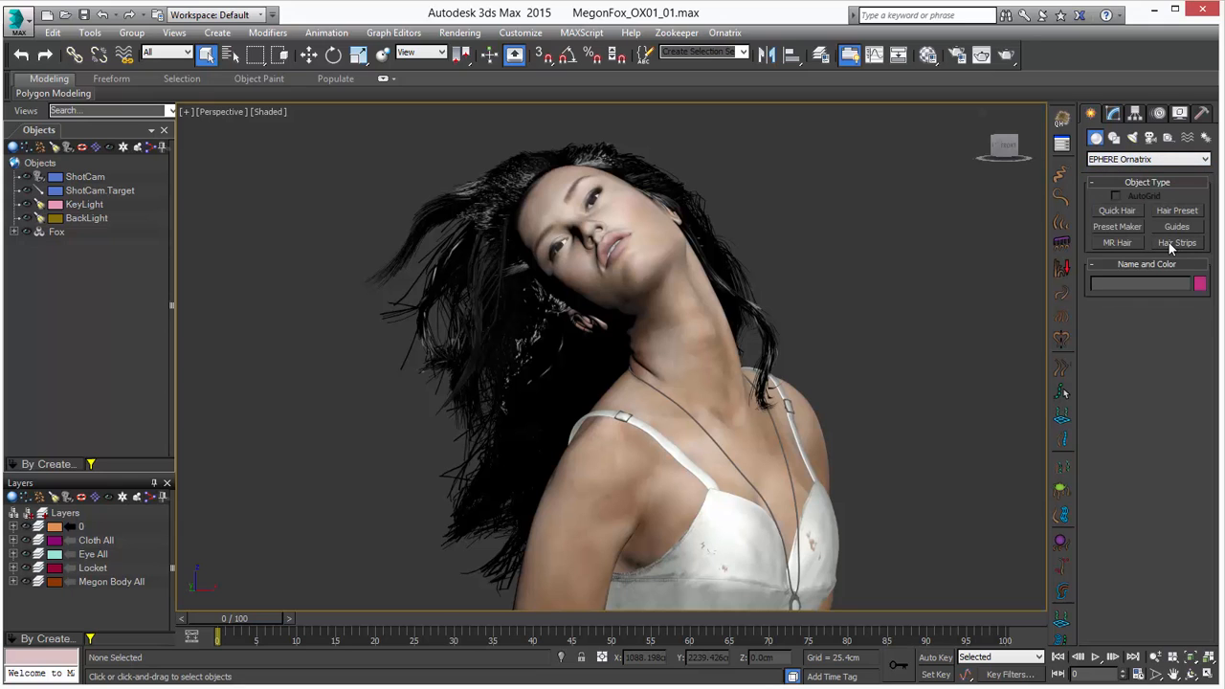
{"action": "left_click", "coordinate": [1169, 242]}
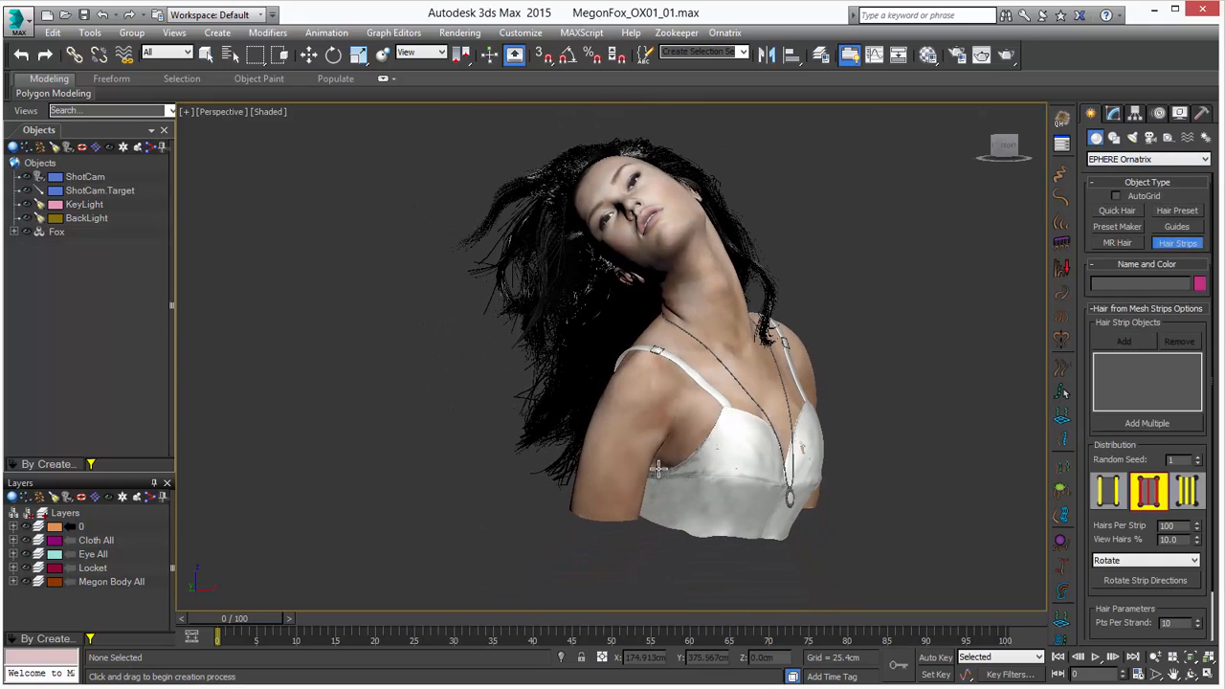
{"action": "left_click_drag", "start_coordinate": [505, 519], "coordinate": [517, 516]}
{"action": "middle_click_drag", "start_coordinate": [612, 504], "coordinate": [583, 452], "text": "alt"}
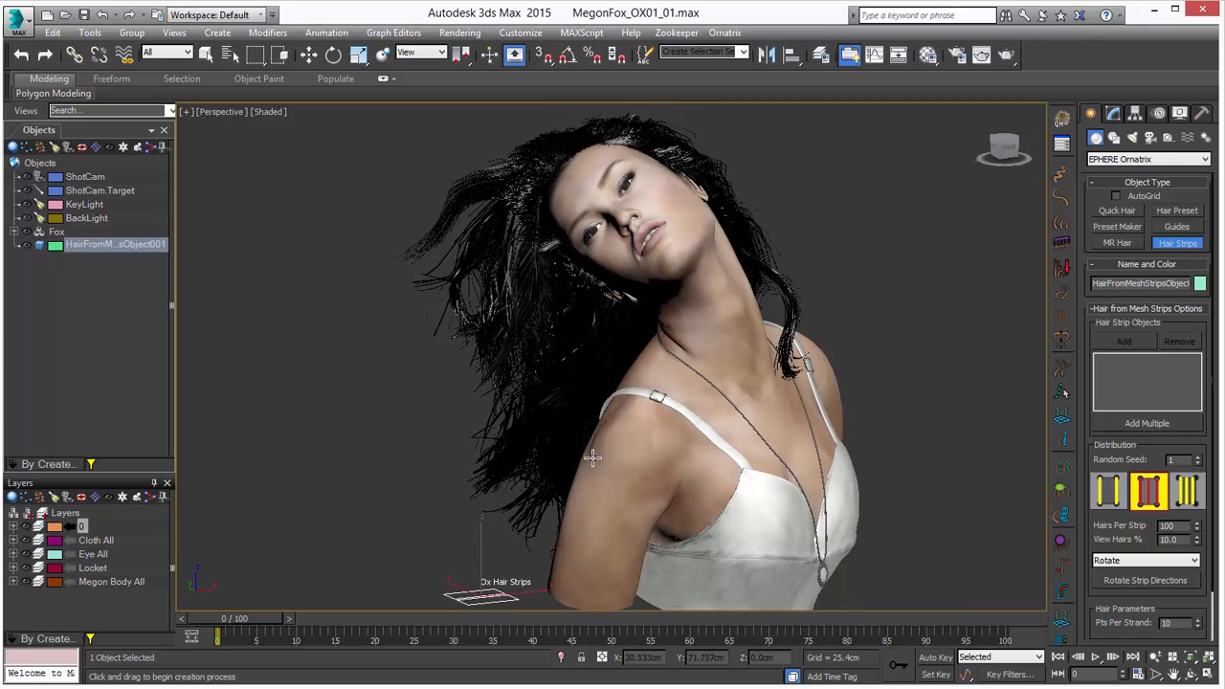
{"action": "right_click", "coordinate": [496, 399]}
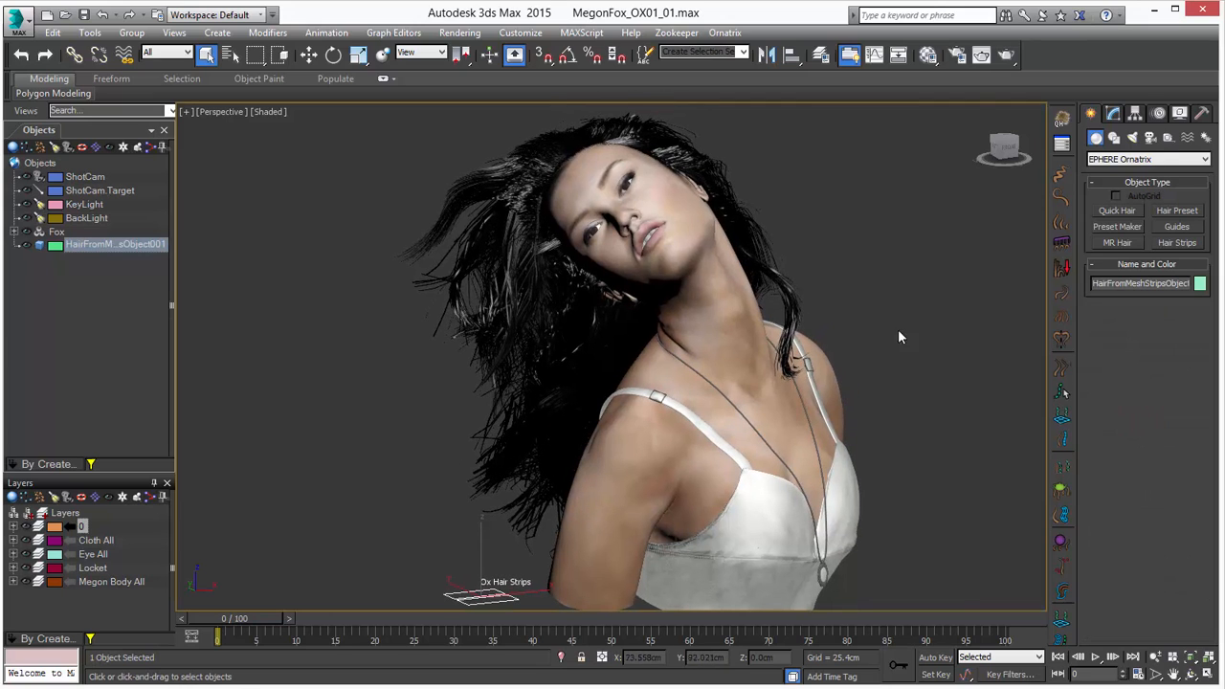
Step: Set the hair strips object to 1 hair per strip with 100% of hairs shown in the viewport
{"action": "left_click", "coordinate": [1116, 114]}
{"action": "scroll", "coordinate": [1121, 460], "scroll_direction": "down", "scroll_amount": 2}
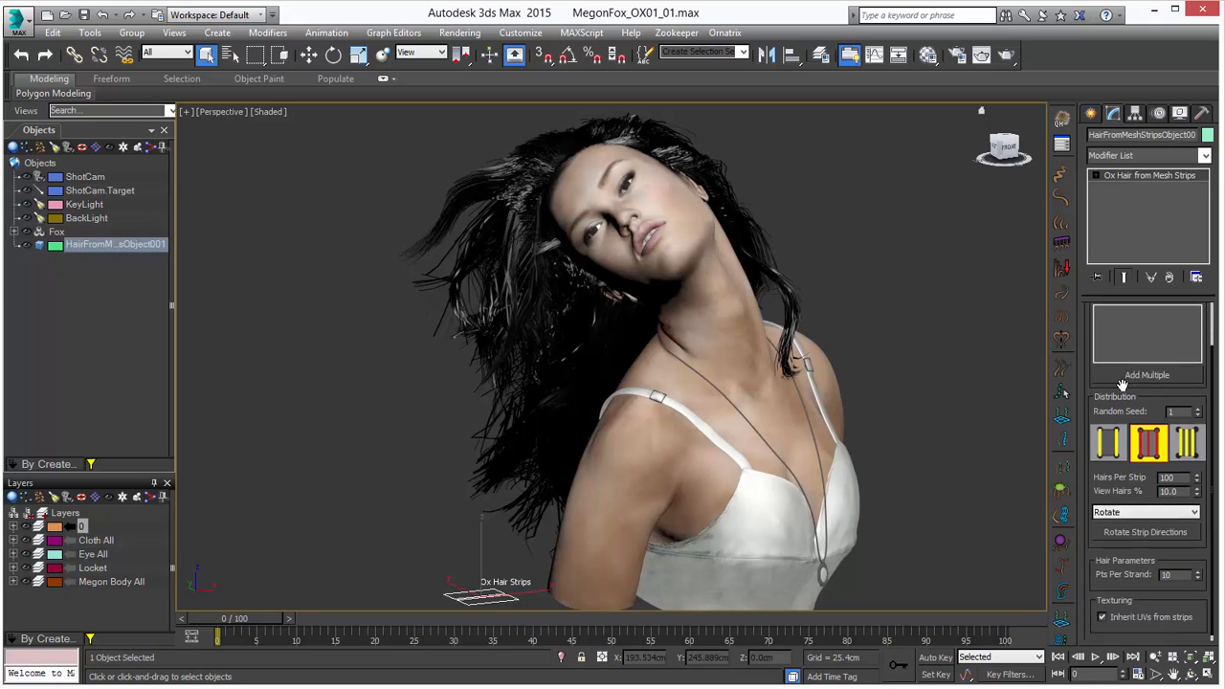
{"action": "double_click", "coordinate": [1173, 471]}
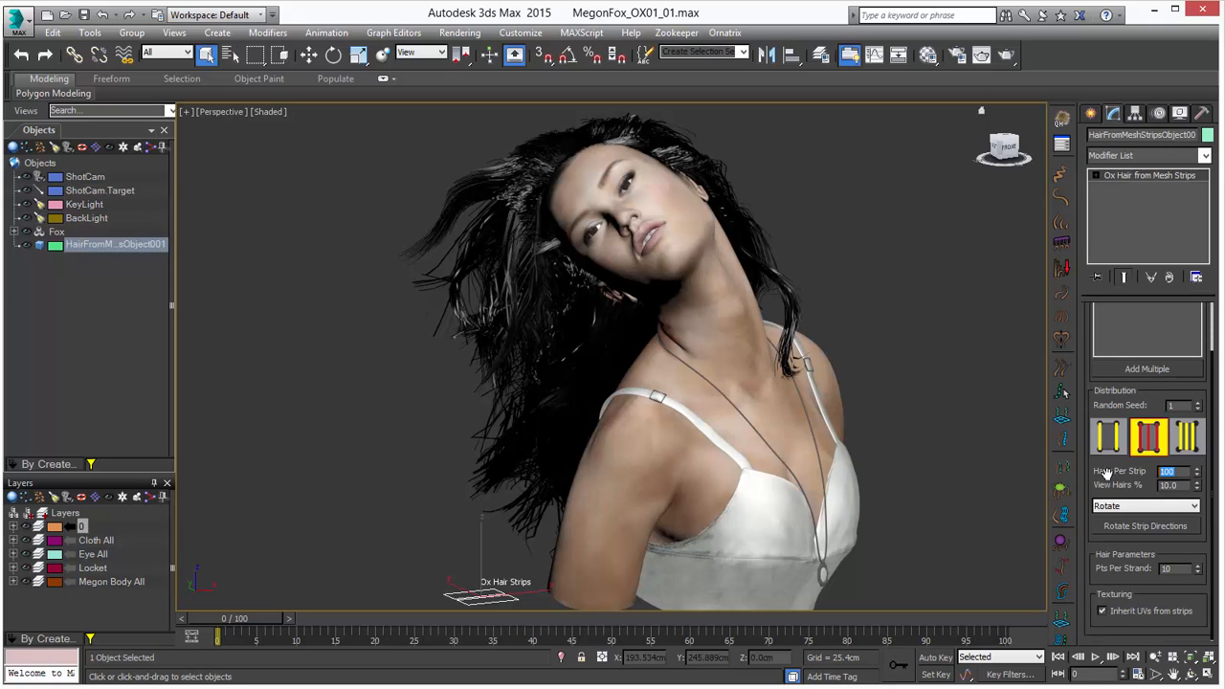
{"action": "key", "text": "Tab"}
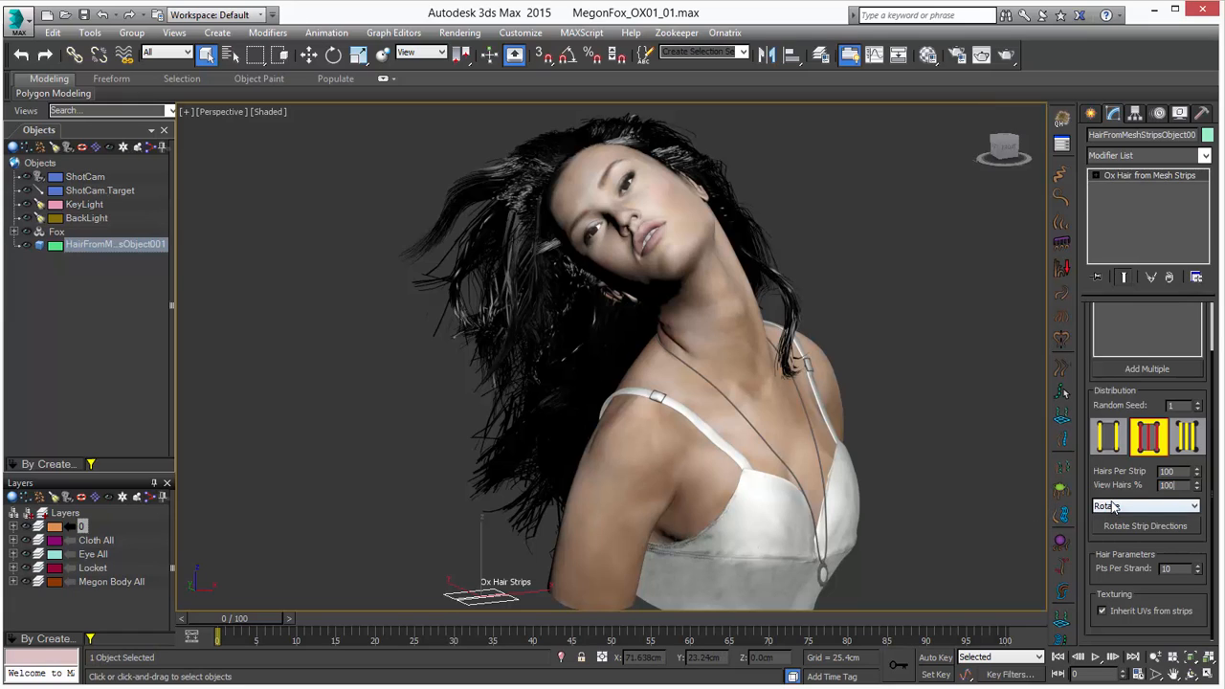
{"action": "key", "text": "Tab"}
{"action": "key", "text": "Tab"}
Step: Add the figure's Hair mesh as the source of the hair strips object
{"action": "scroll", "coordinate": [496, 235], "scroll_direction": "up", "scroll_amount": 7}
{"action": "middle_click_drag", "start_coordinate": [501, 247], "coordinate": [523, 369]}
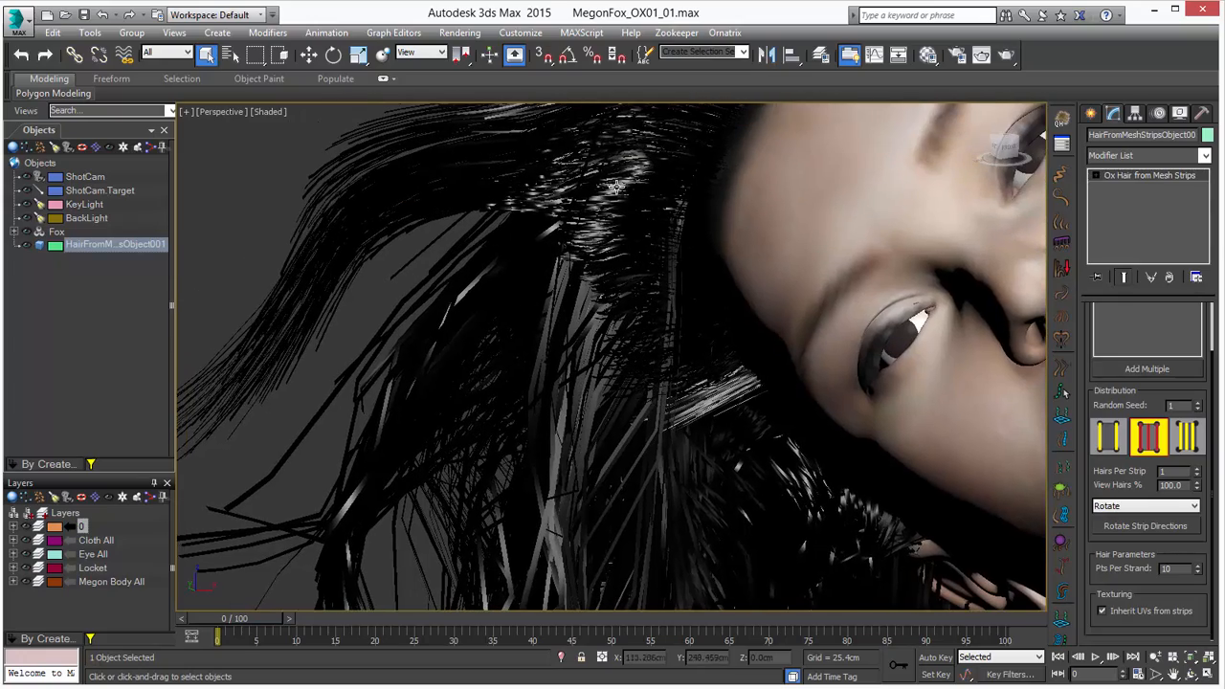
{"action": "scroll", "coordinate": [645, 207], "scroll_direction": "down", "scroll_amount": 8}
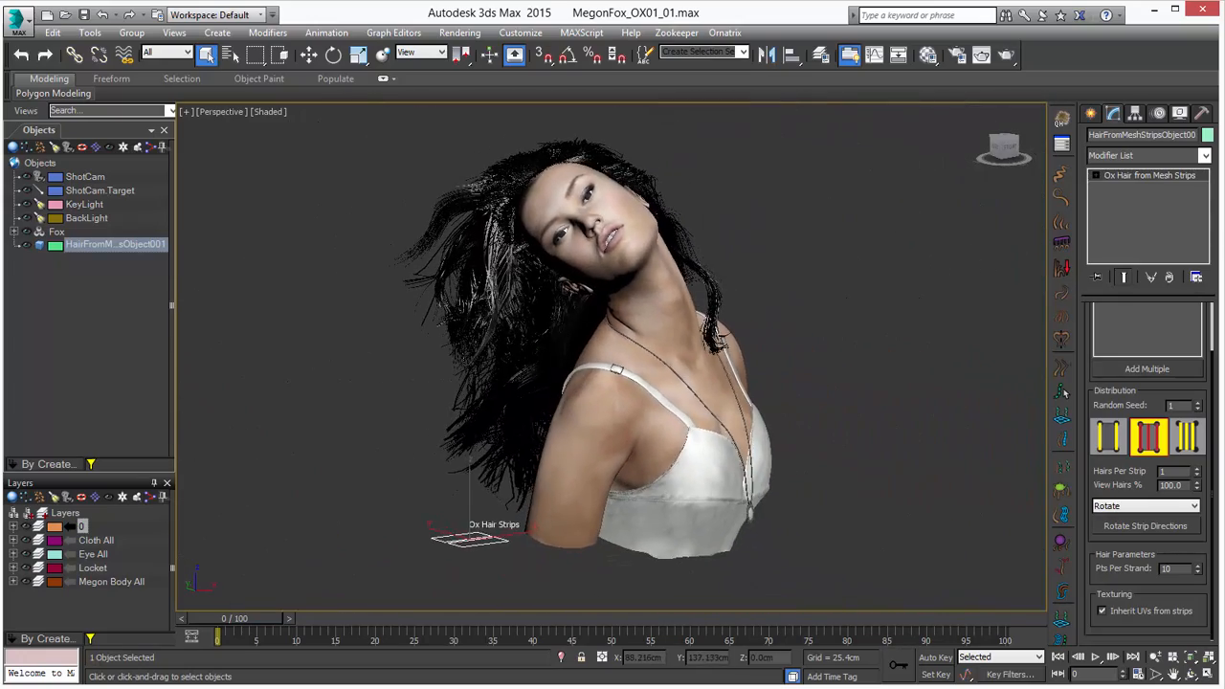
{"action": "scroll", "coordinate": [565, 338], "scroll_direction": "up", "scroll_amount": 3}
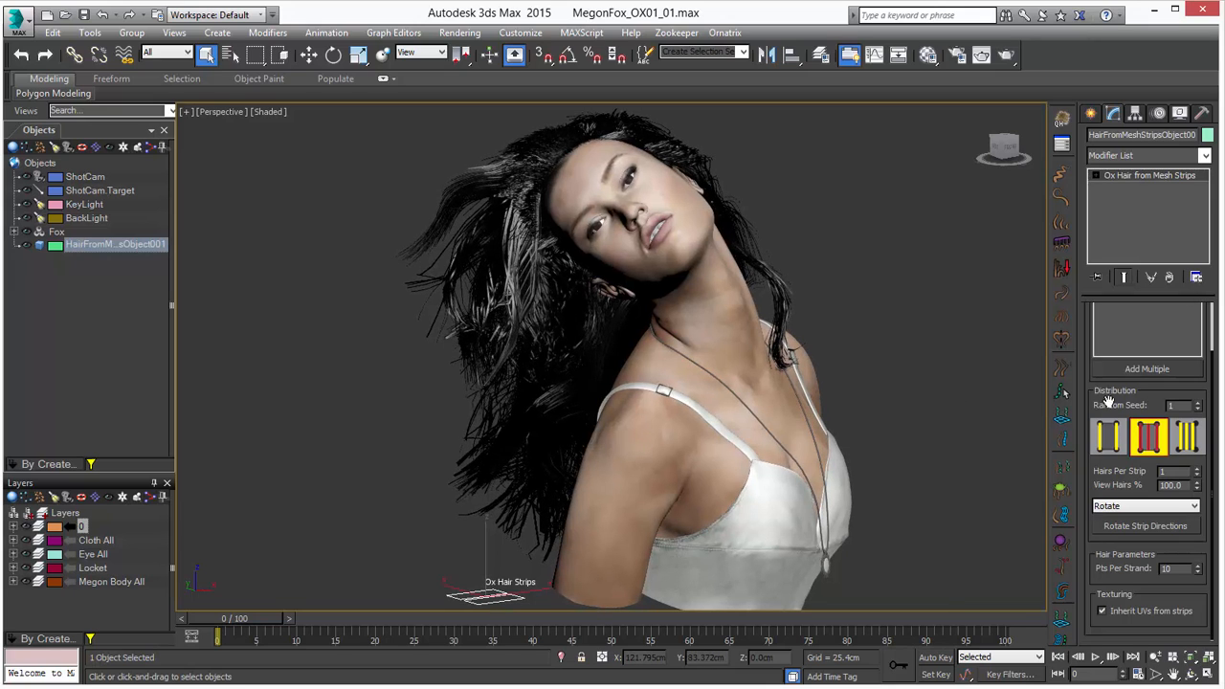
{"action": "left_click_drag", "start_coordinate": [1107, 405], "coordinate": [1118, 536]}
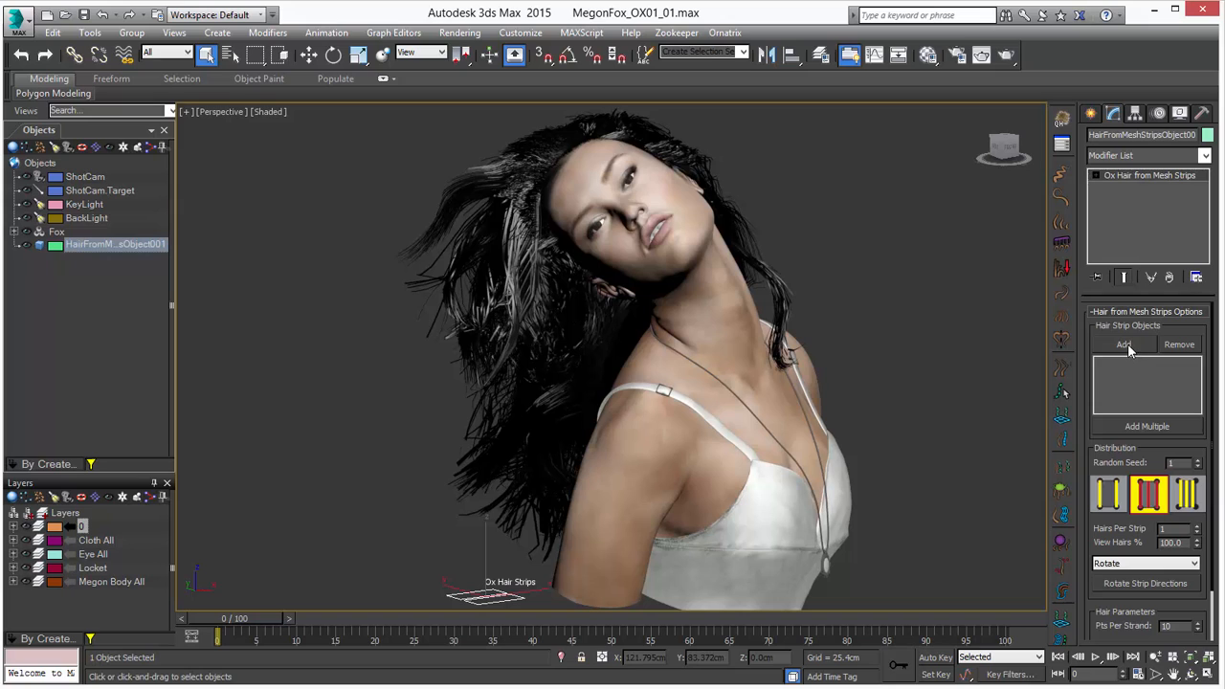
{"action": "left_click", "coordinate": [1131, 346]}
{"action": "left_click", "coordinate": [514, 279]}
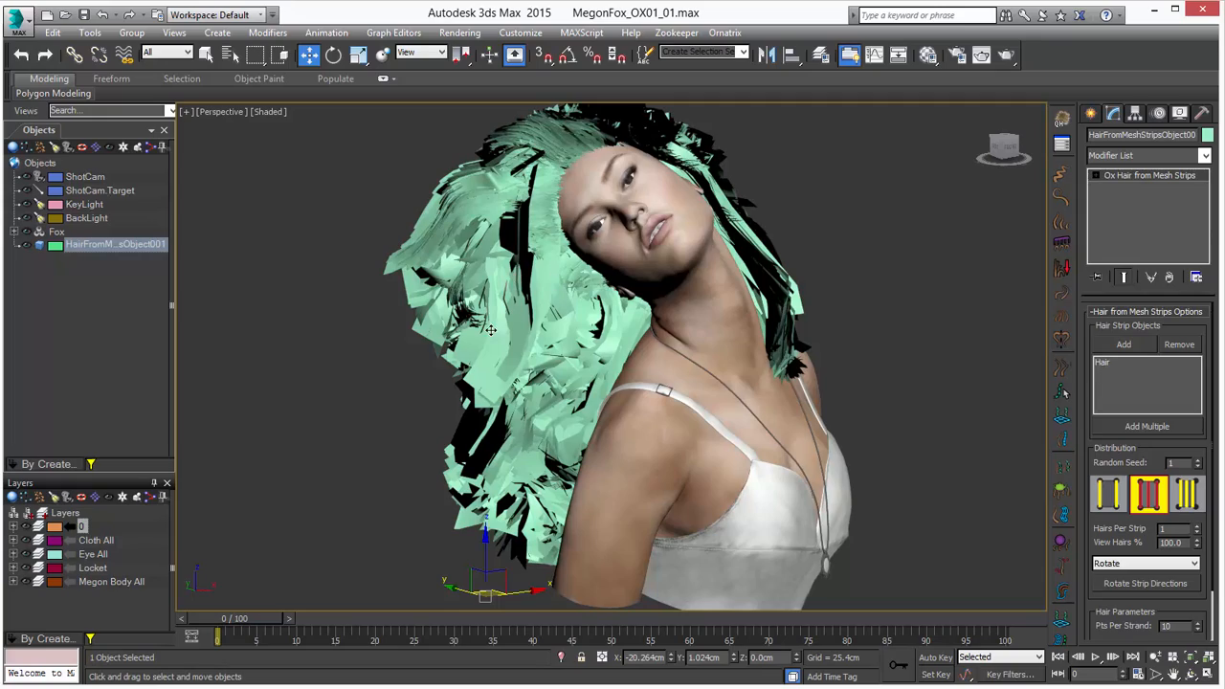
Step: Hide the original Hair mesh in the Fox group and reselect the hair strips object
{"action": "mouse_move", "coordinate": [491, 330]}
{"action": "middle_mouse_down", "text": "alt"}
{"action": "mouse_move", "coordinate": [794, 324]}
{"action": "mouse_move", "coordinate": [466, 322]}
{"action": "mouse_move", "coordinate": [475, 327]}
{"action": "middle_mouse_up", "text": "alt"}
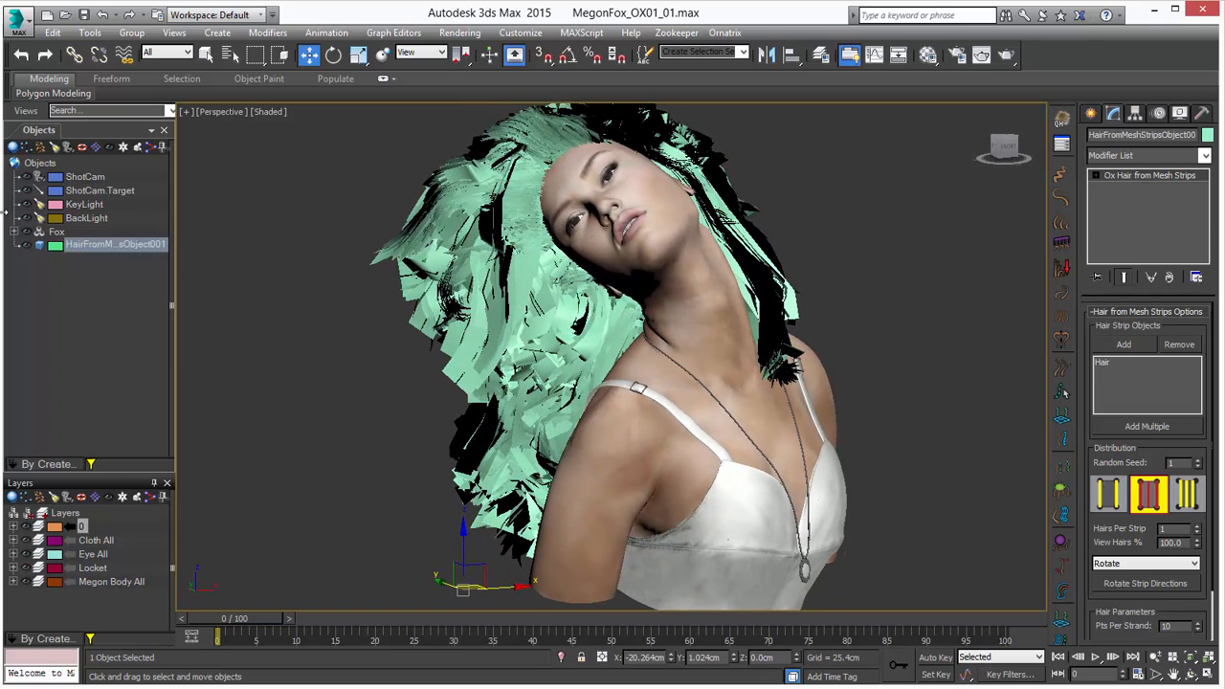
{"action": "left_click", "coordinate": [13, 233]}
{"action": "left_click", "coordinate": [38, 246]}
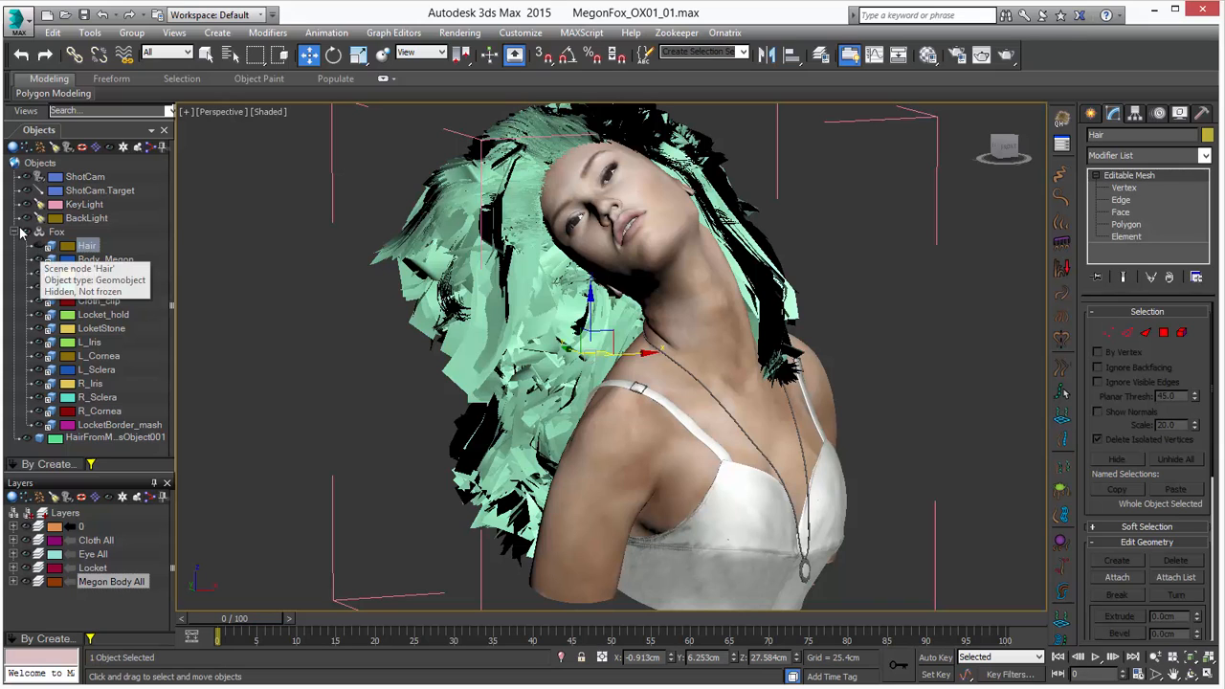
{"action": "left_click", "coordinate": [15, 232]}
{"action": "left_click", "coordinate": [117, 246]}
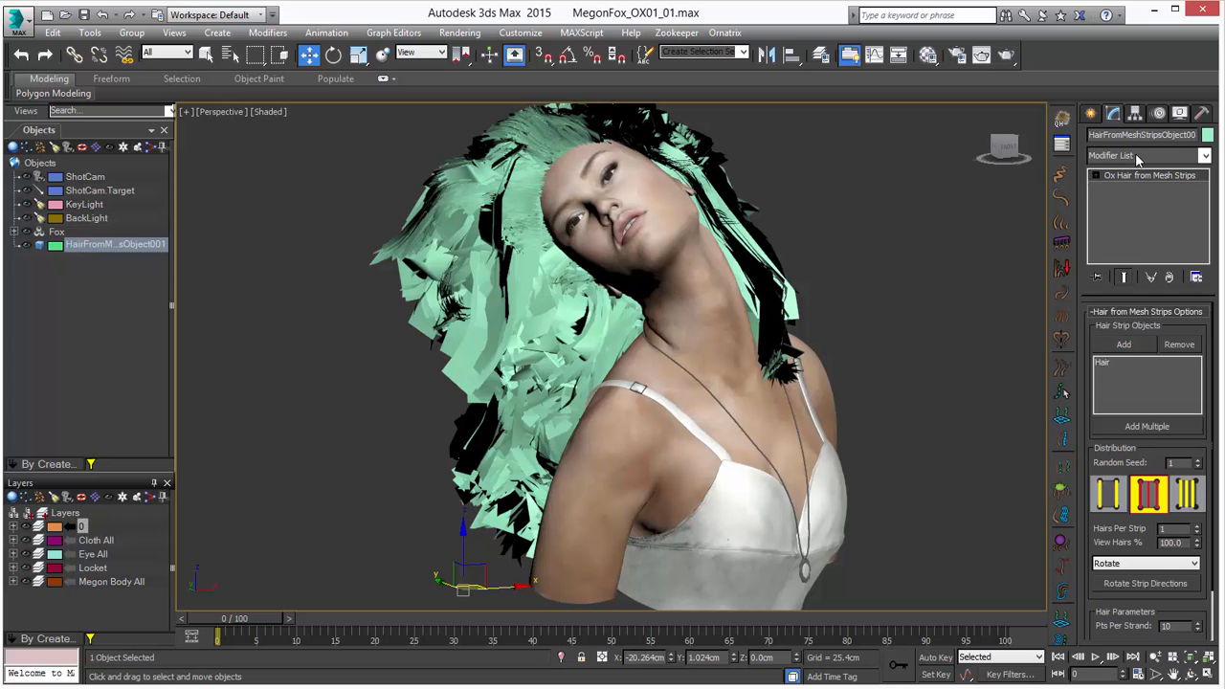
Step: Add an Ox Render Settings modifier with a global radius of 0.03 and assign the Hair_M material to the hair
{"action": "left_click", "coordinate": [1061, 491]}
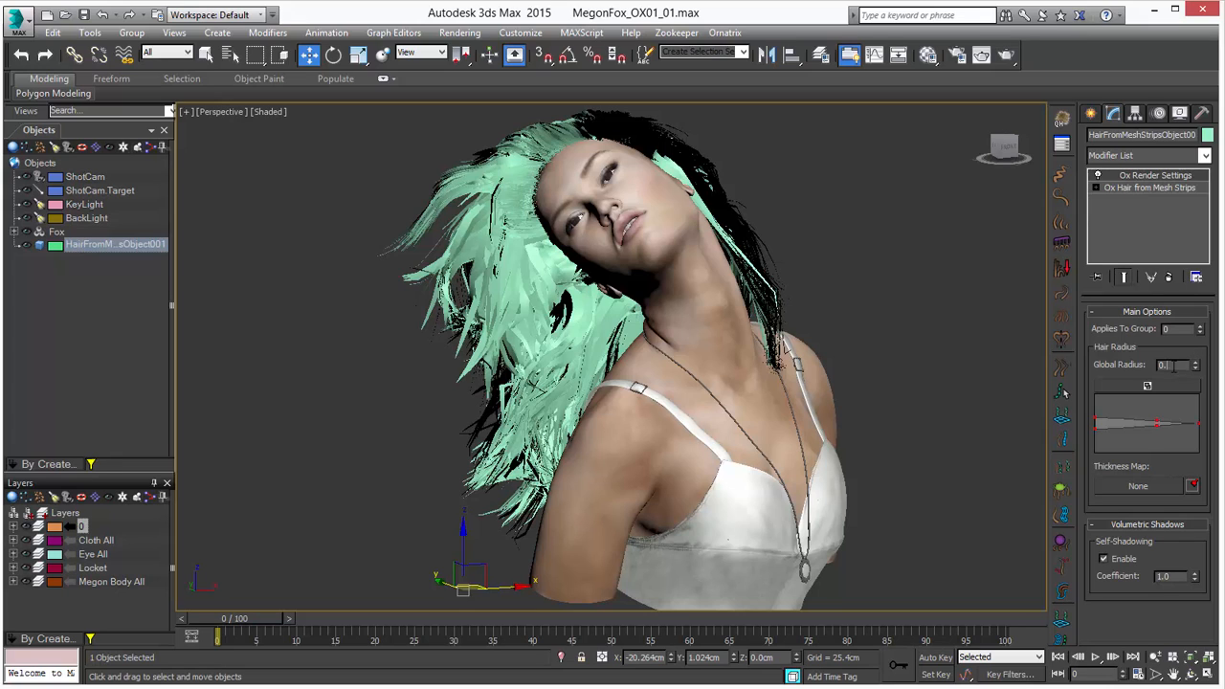
{"action": "key", "text": "Return"}
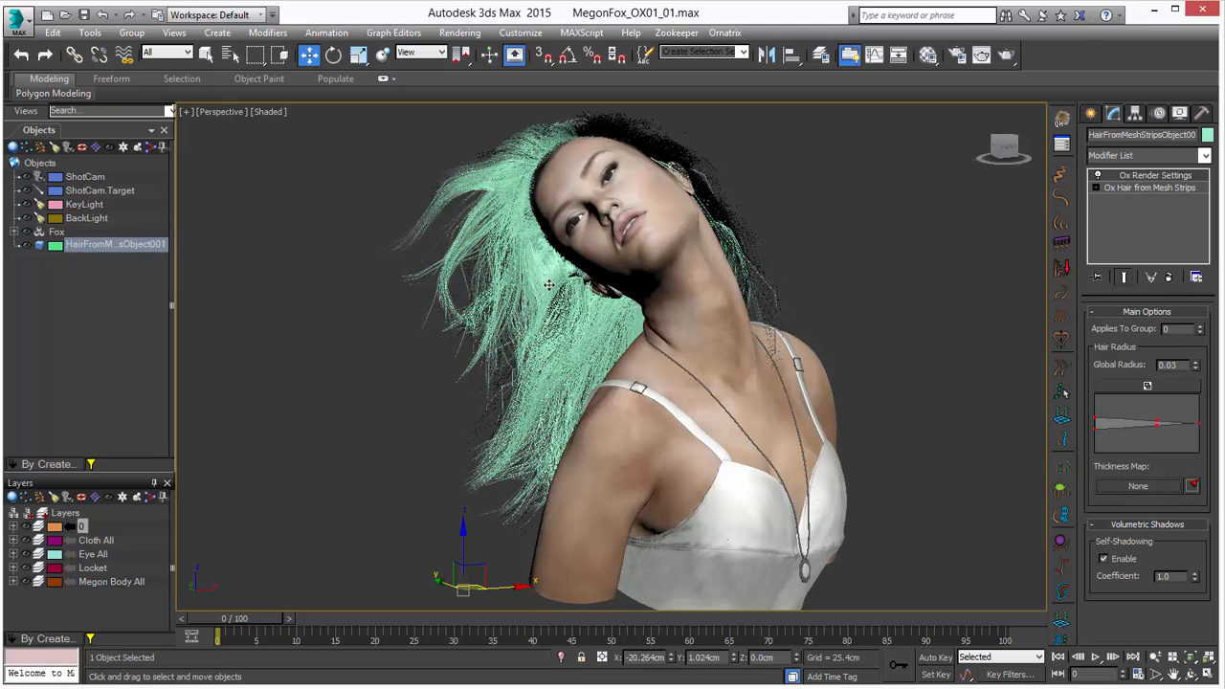
{"action": "key", "text": "m"}
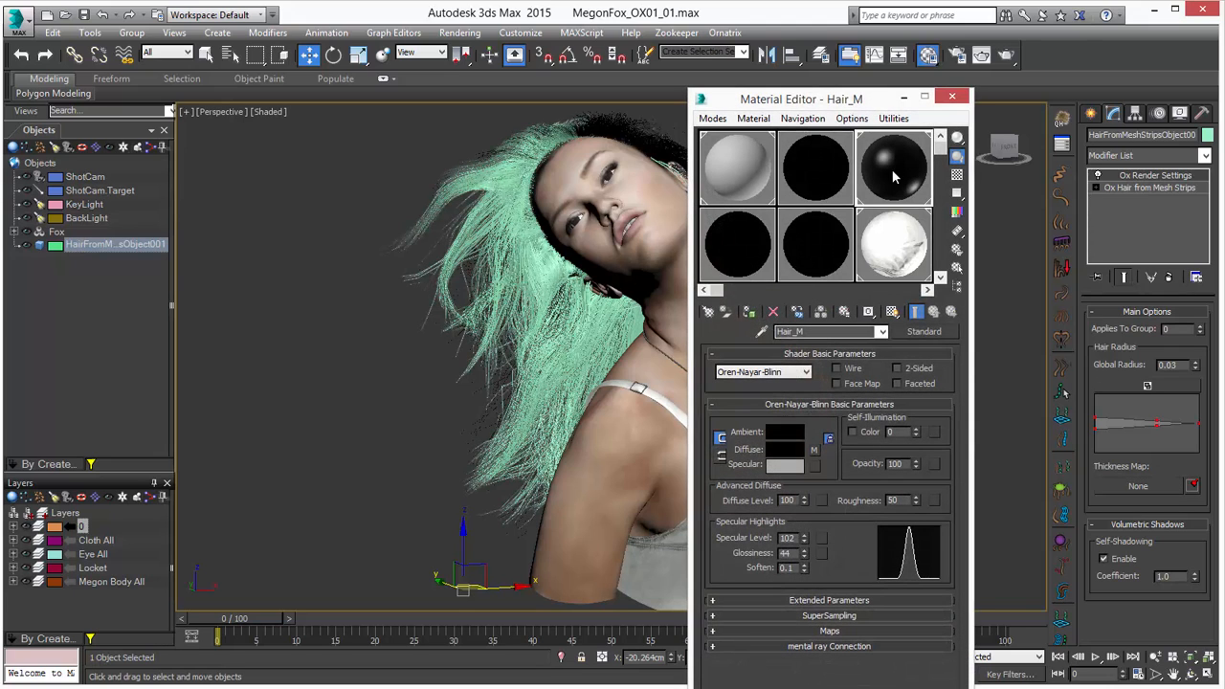
{"action": "left_click", "coordinate": [750, 312]}
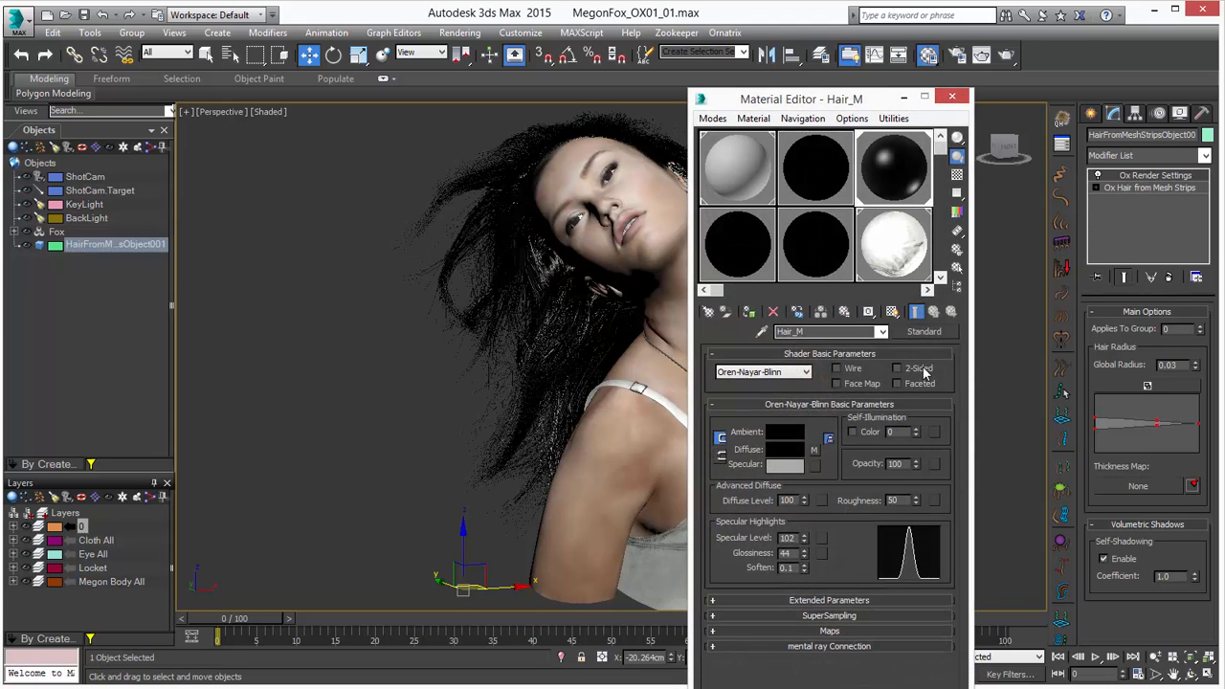
{"action": "left_click", "coordinate": [953, 96]}
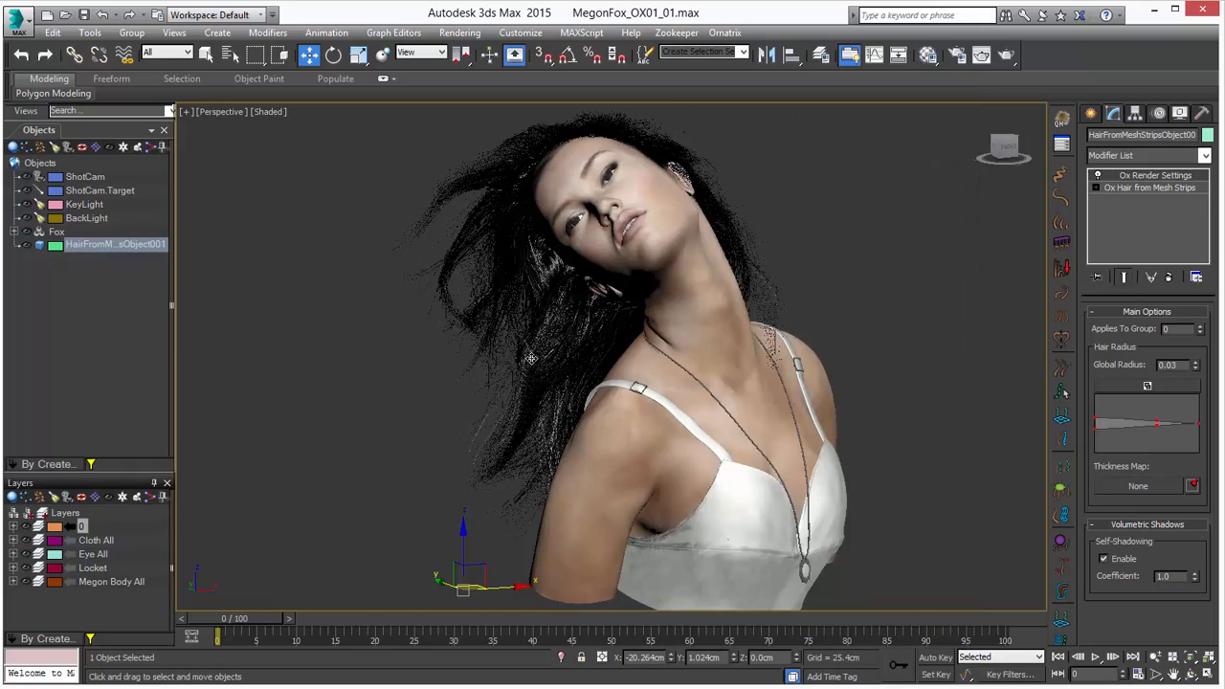
Step: Try the Per-Vertex distribution on the hair strips object and restore the previous strip distribution
{"action": "mouse_move", "coordinate": [531, 358]}
{"action": "middle_mouse_down", "text": "alt"}
{"action": "mouse_move", "coordinate": [807, 348]}
{"action": "mouse_move", "coordinate": [519, 356]}
{"action": "middle_mouse_up", "text": "alt"}
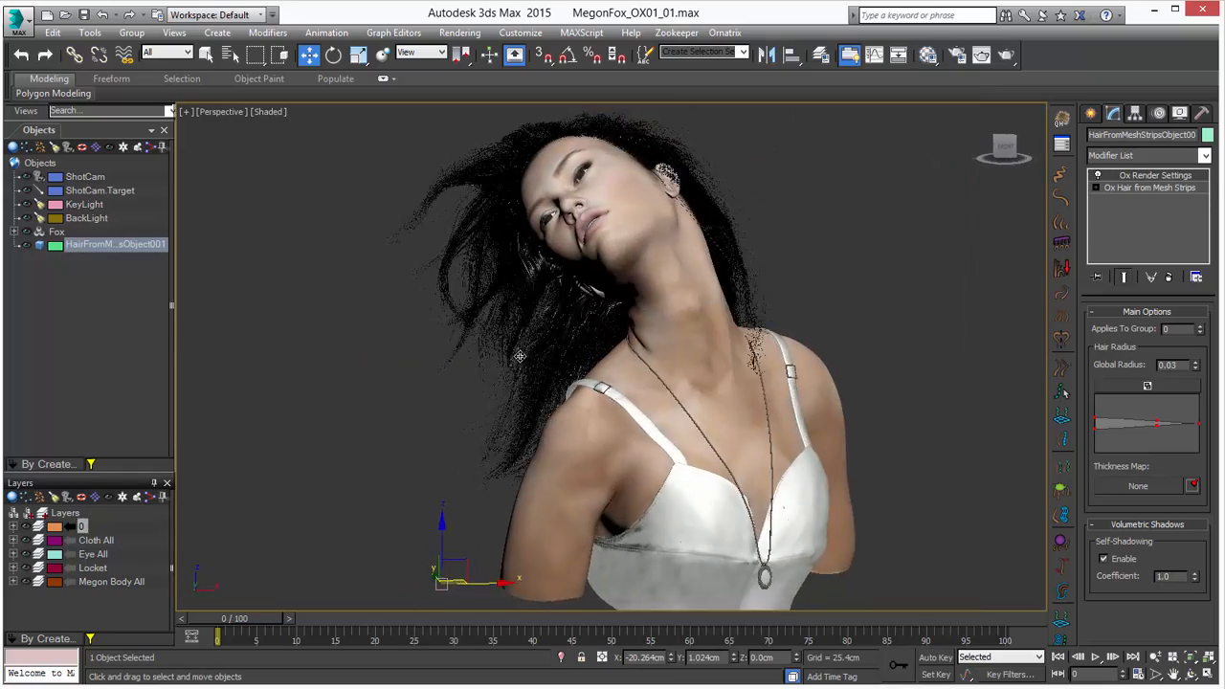
{"action": "scroll", "coordinate": [520, 356], "scroll_direction": "up", "scroll_amount": 10}
{"action": "middle_click_drag", "start_coordinate": [618, 375], "coordinate": [739, 597]}
{"action": "scroll", "coordinate": [648, 283], "scroll_direction": "down", "scroll_amount": 3}
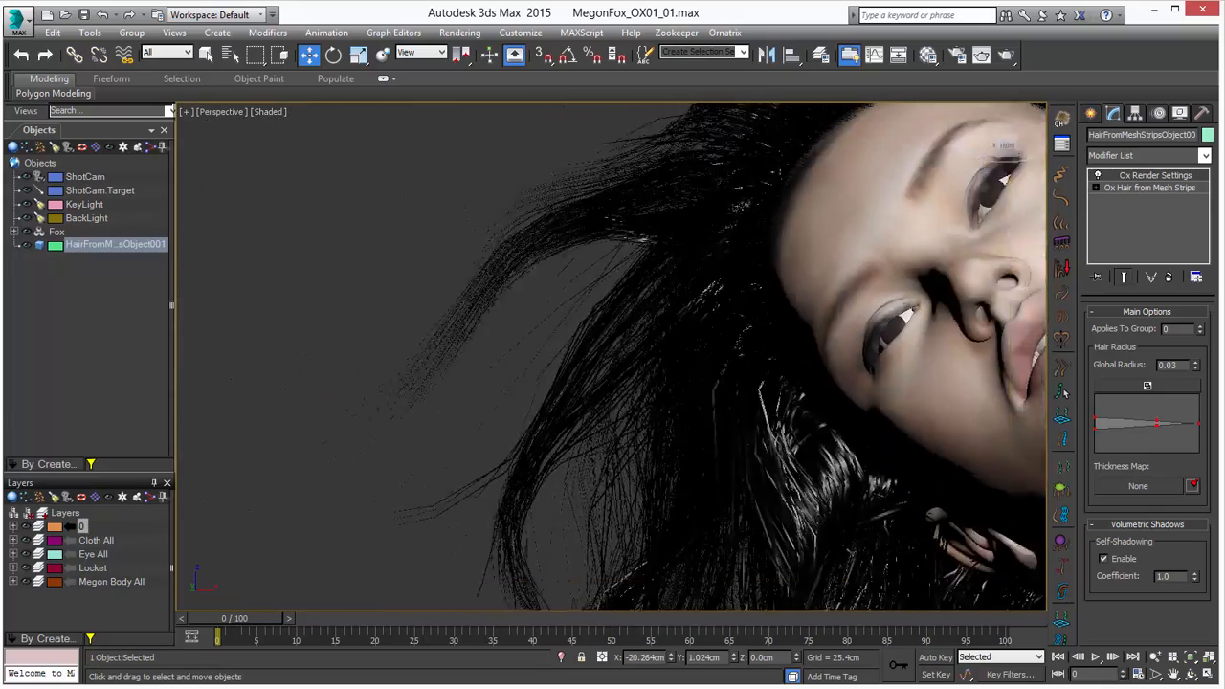
{"action": "scroll", "coordinate": [520, 284], "scroll_direction": "down", "scroll_amount": 6}
{"action": "middle_click_drag", "start_coordinate": [552, 382], "coordinate": [526, 390], "text": "alt"}
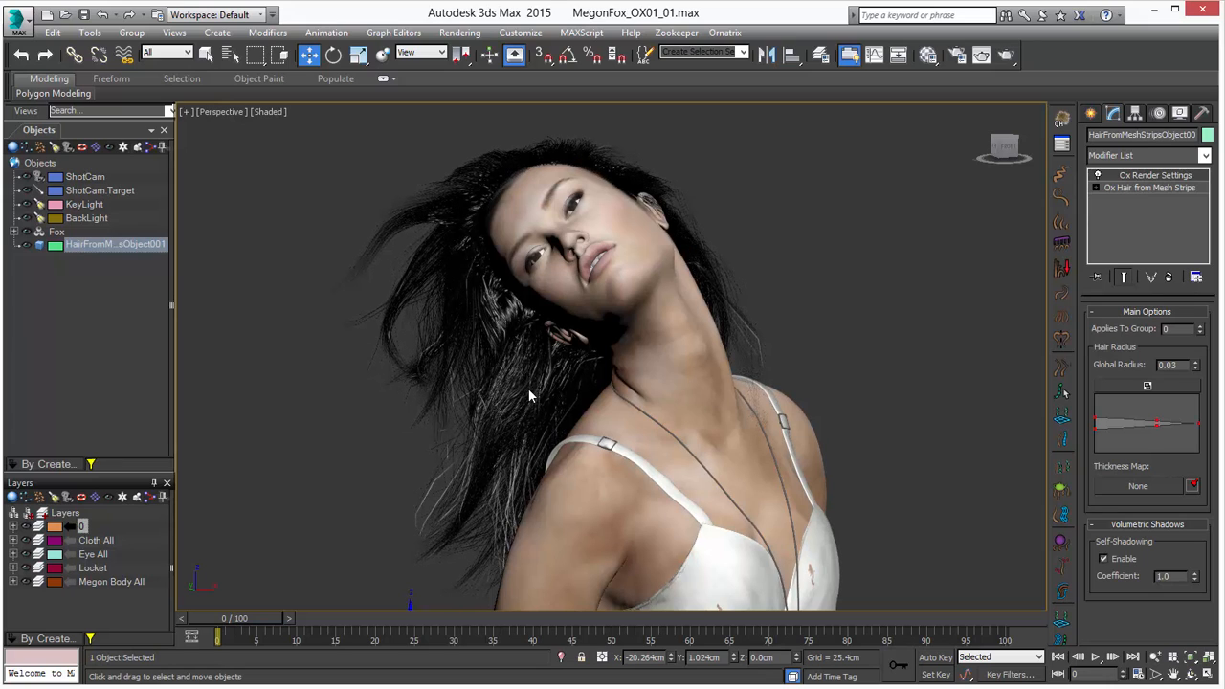
{"action": "left_click", "coordinate": [1137, 187]}
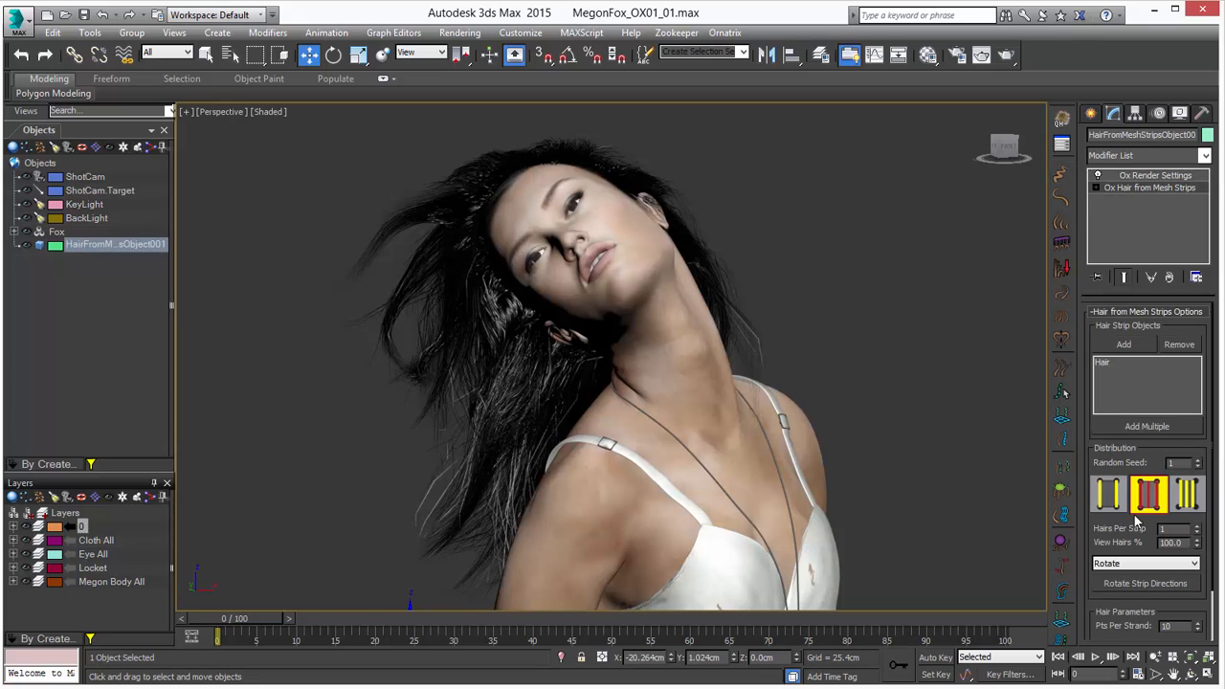
{"action": "scroll", "coordinate": [1113, 542], "scroll_direction": "down", "scroll_amount": 2}
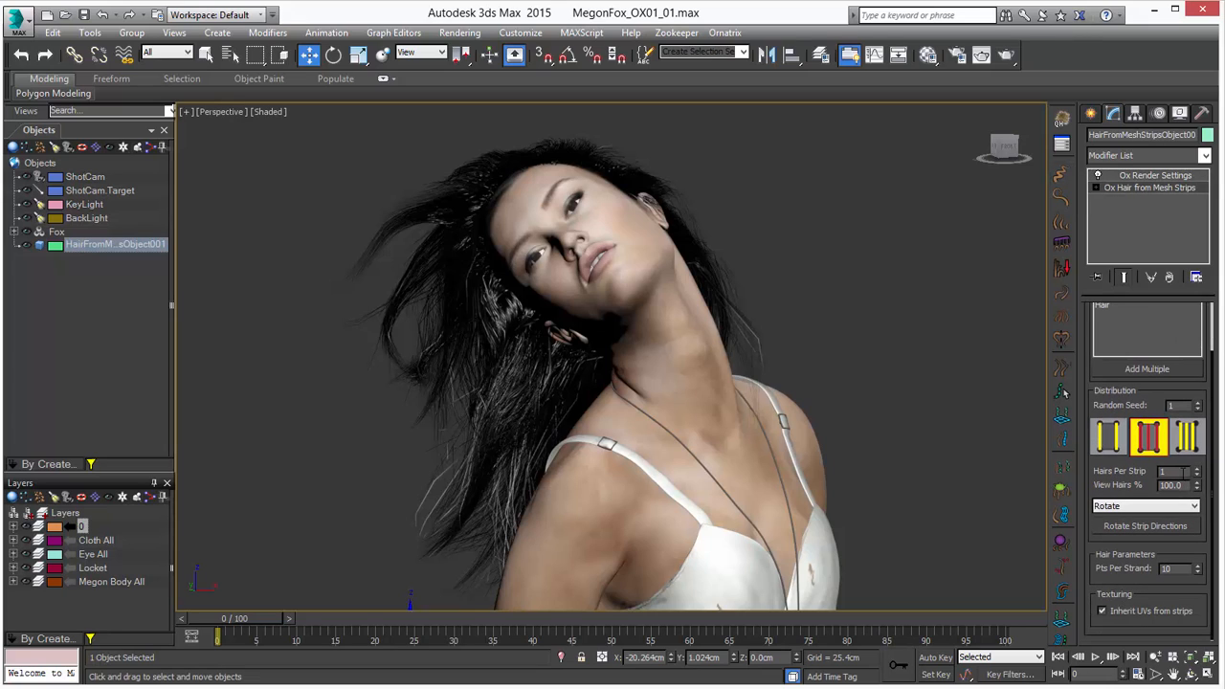
{"action": "scroll", "coordinate": [376, 336], "scroll_direction": "up", "scroll_amount": 5}
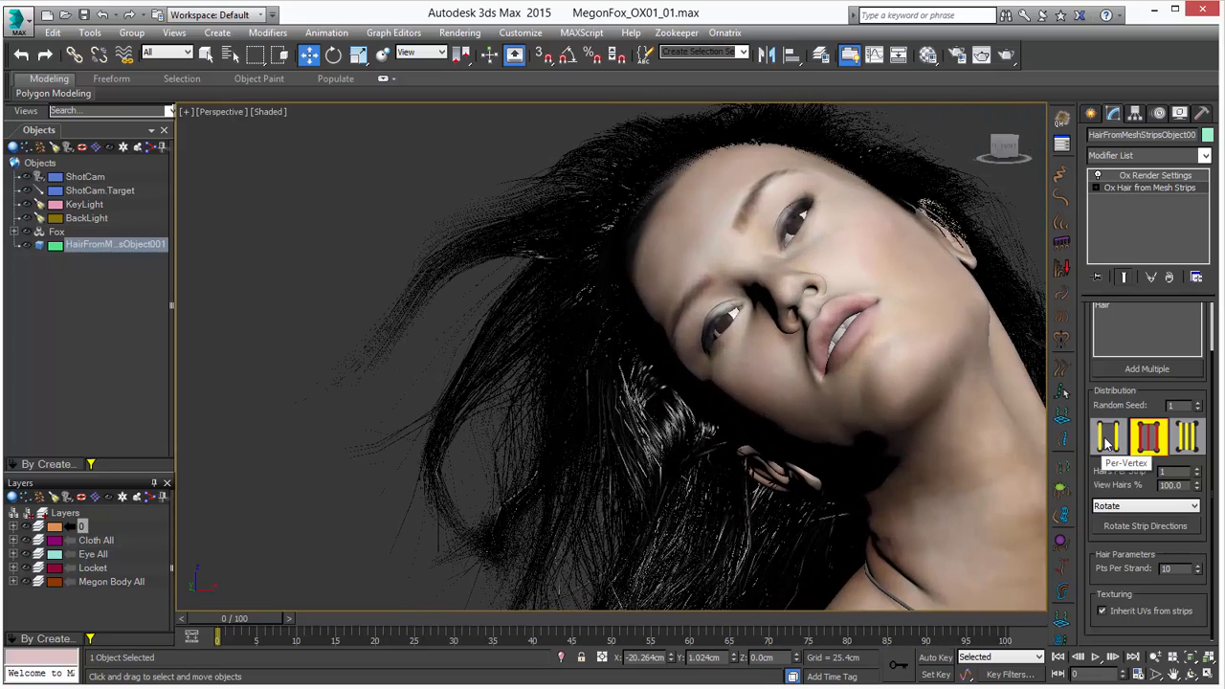
{"action": "left_click", "coordinate": [1107, 438]}
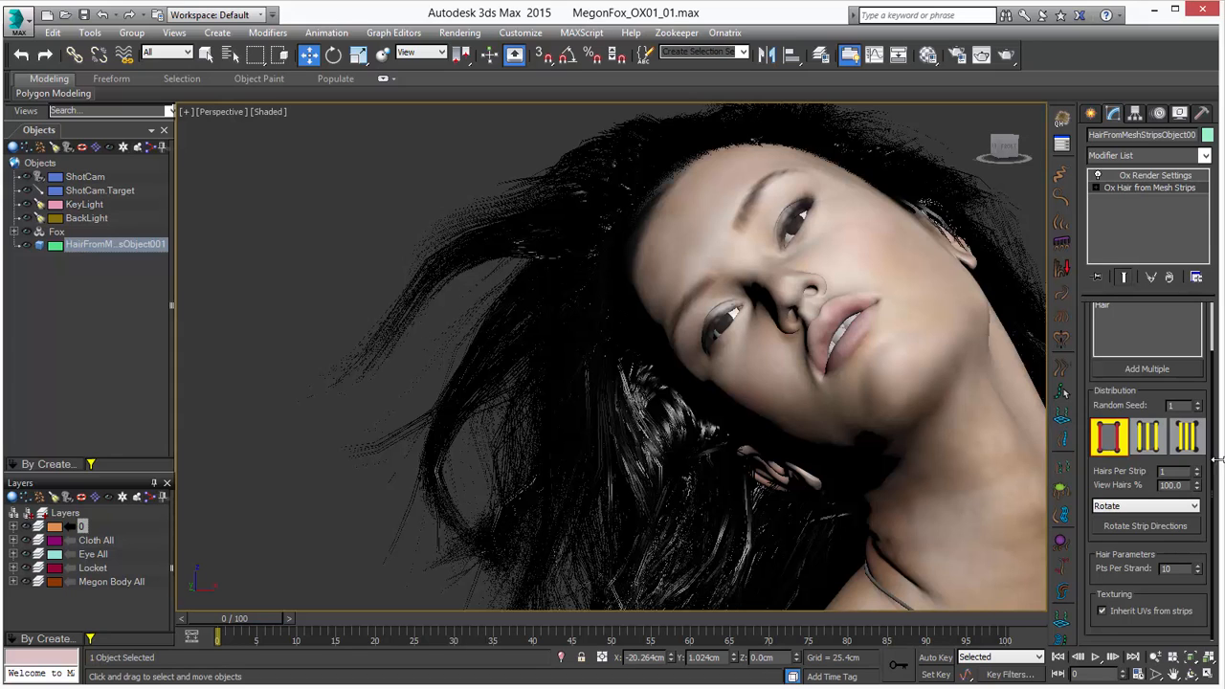
{"action": "left_click", "coordinate": [1150, 438]}
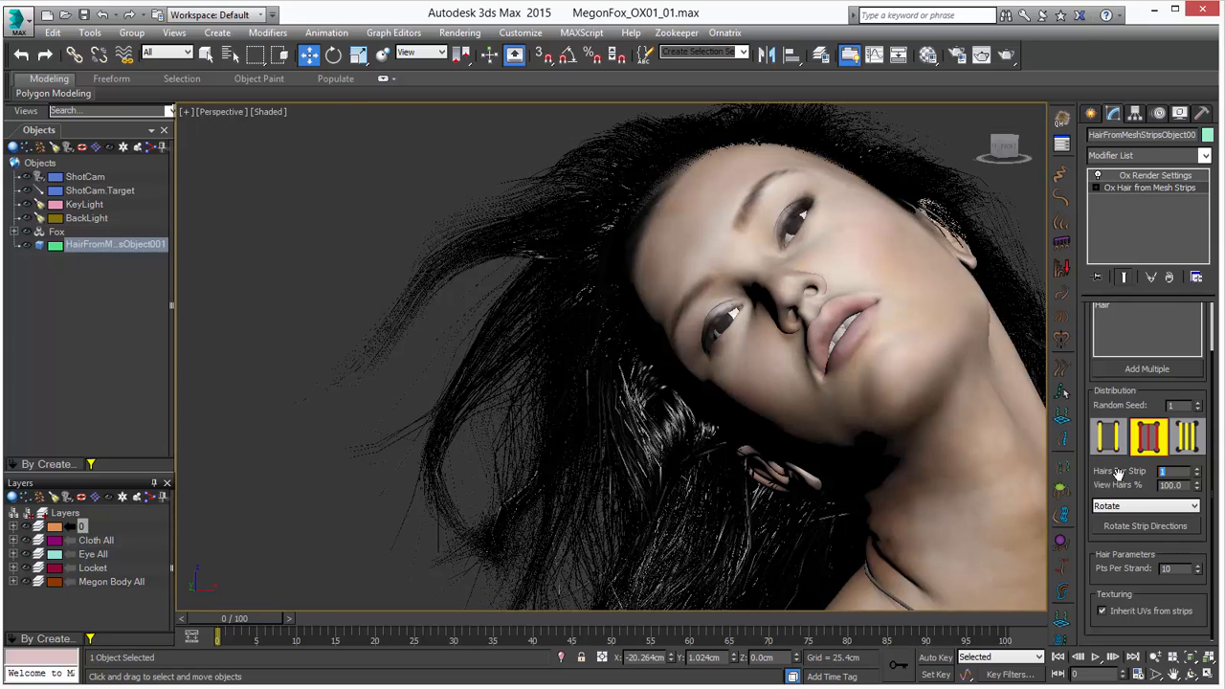
Step: Try 4 hairs per strip with a global hair radius of 0.01
{"action": "type", "text": "4"}
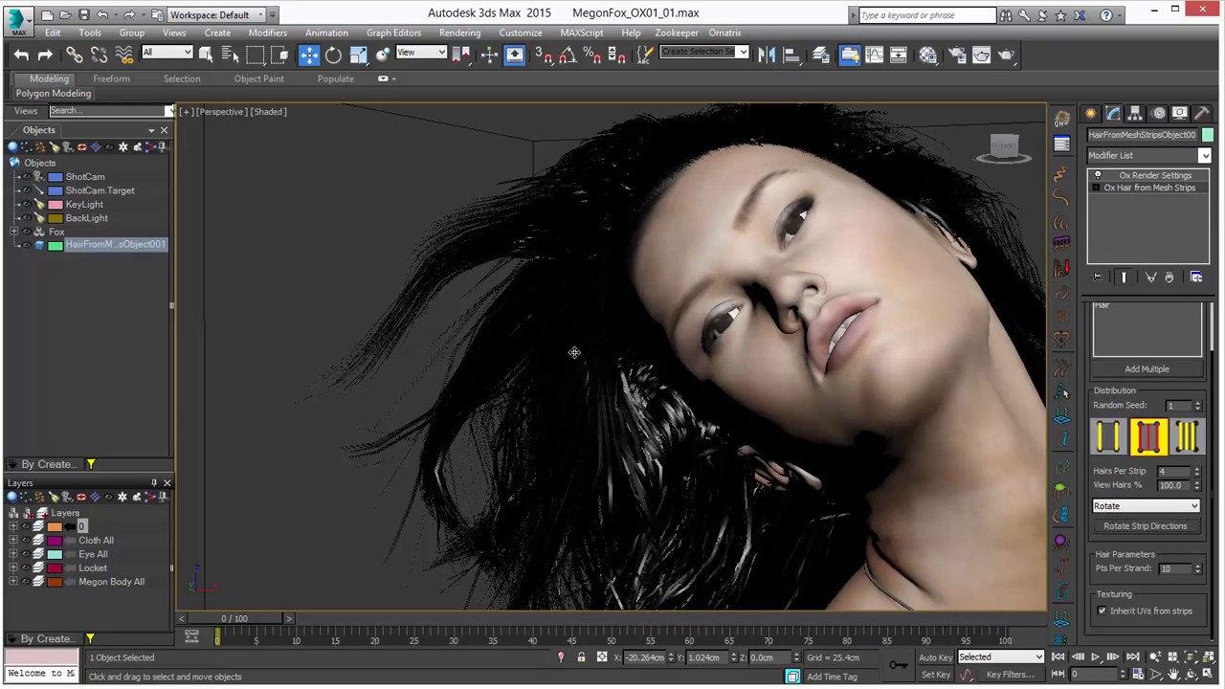
{"action": "mouse_move", "coordinate": [575, 353]}
{"action": "middle_mouse_down", "text": "alt"}
{"action": "mouse_move", "coordinate": [678, 349]}
{"action": "mouse_move", "coordinate": [588, 347]}
{"action": "middle_mouse_up", "text": "alt"}
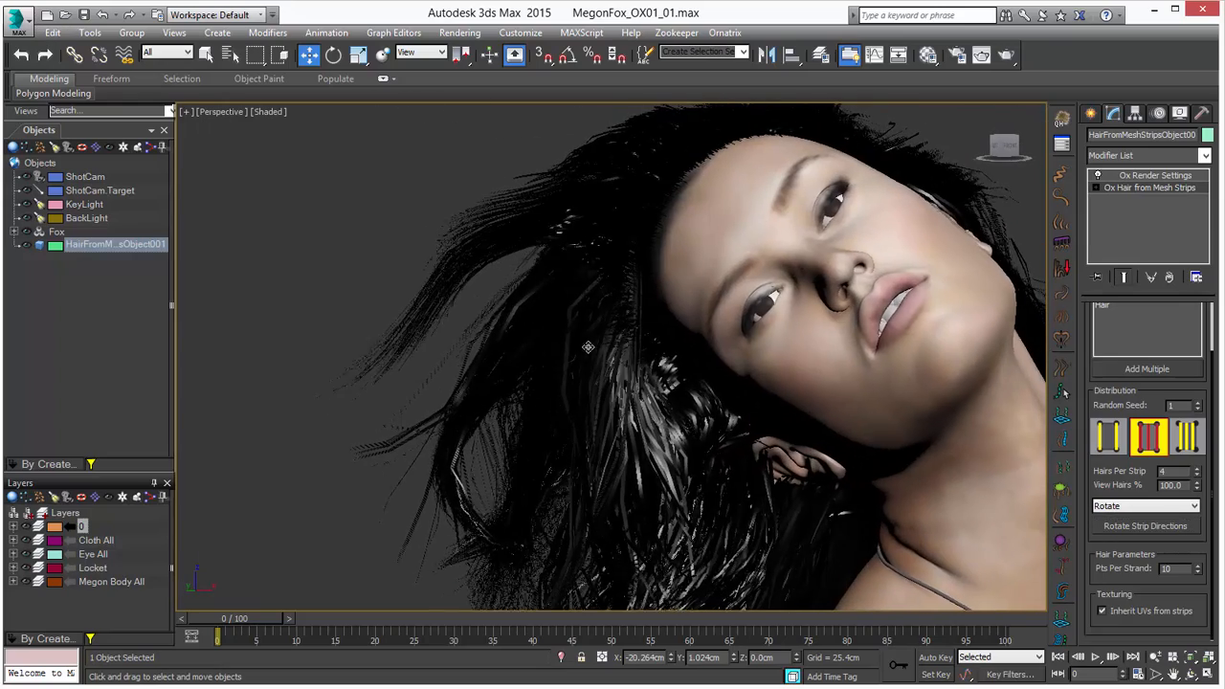
{"action": "left_click", "coordinate": [1136, 175]}
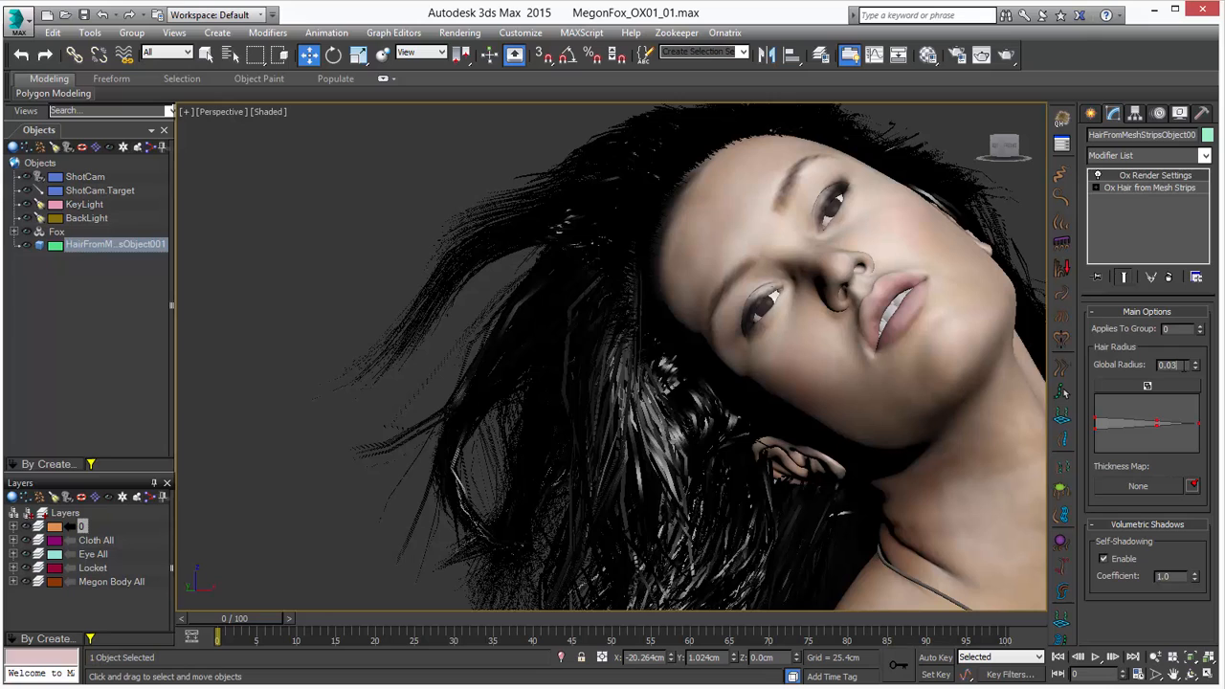
{"action": "type", "text": "0.01"}
{"action": "key", "text": "Return"}
Step: Try 8 hairs per strip and restore the global hair radius to 0.03
{"action": "left_click", "coordinate": [1148, 188]}
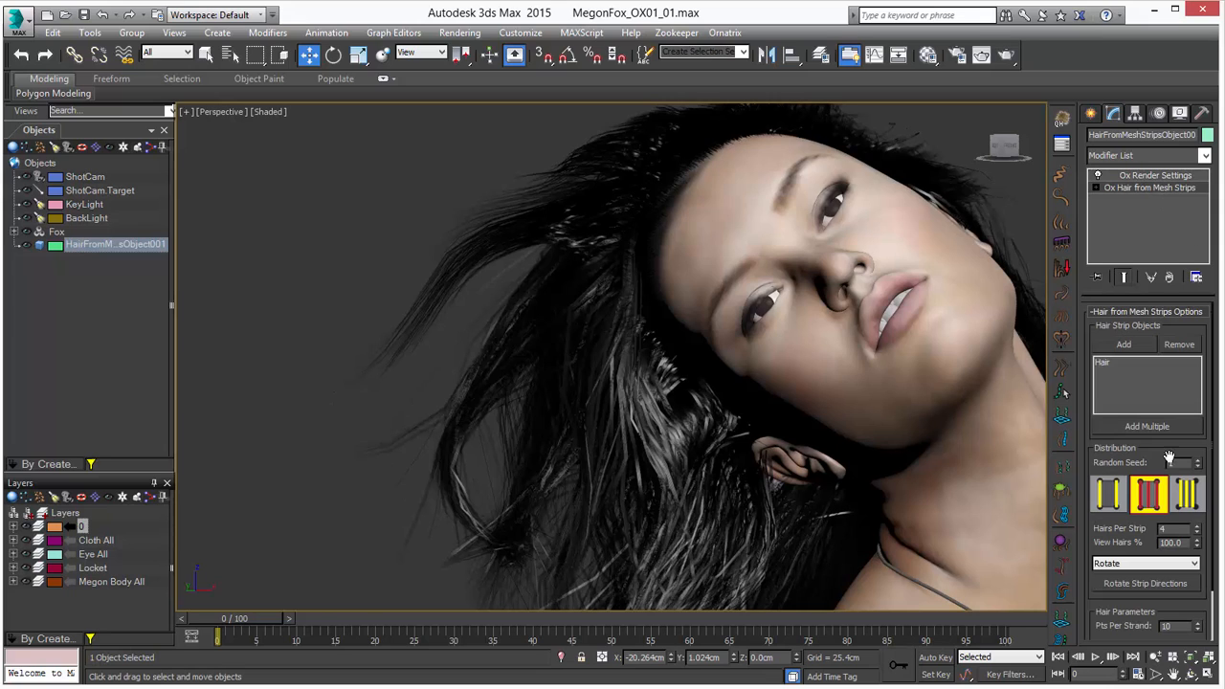
{"action": "left_click_drag", "start_coordinate": [1169, 529], "coordinate": [1144, 531]}
{"action": "type", "text": "8"}
{"action": "left_click", "coordinate": [1156, 176]}
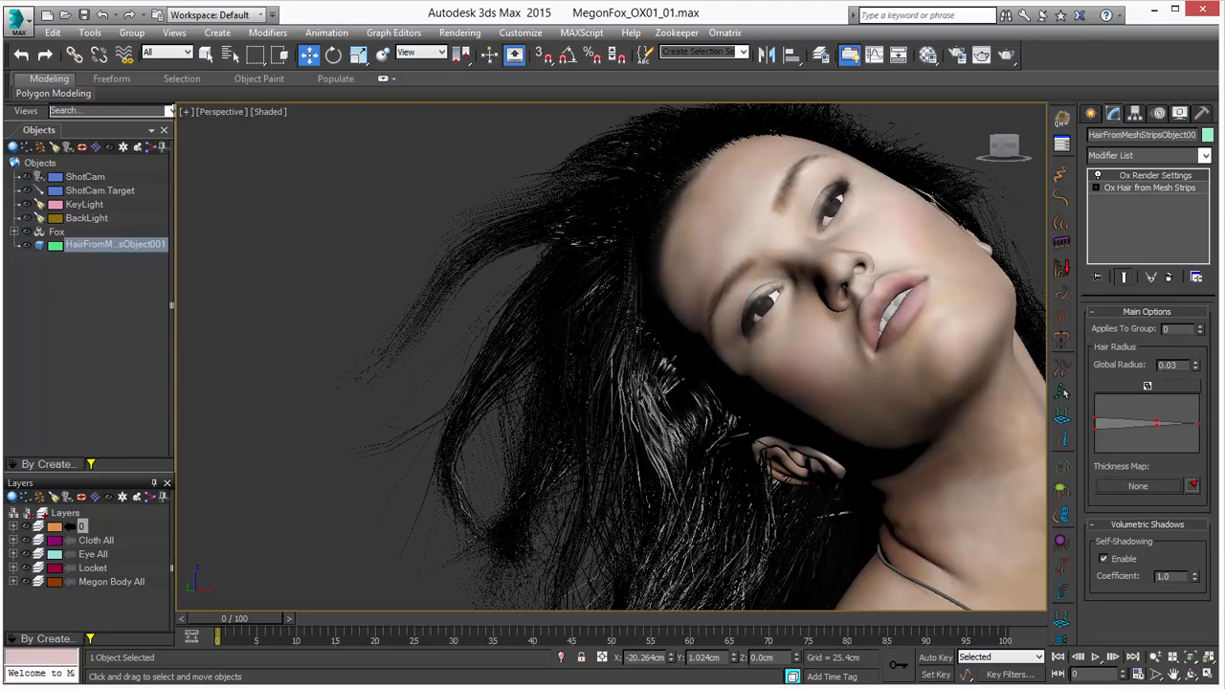
Step: Set the hair strips object's points per strand to 30
{"action": "scroll", "coordinate": [645, 314], "scroll_direction": "down", "scroll_amount": 3}
{"action": "middle_click_drag", "start_coordinate": [704, 412], "coordinate": [709, 293]}
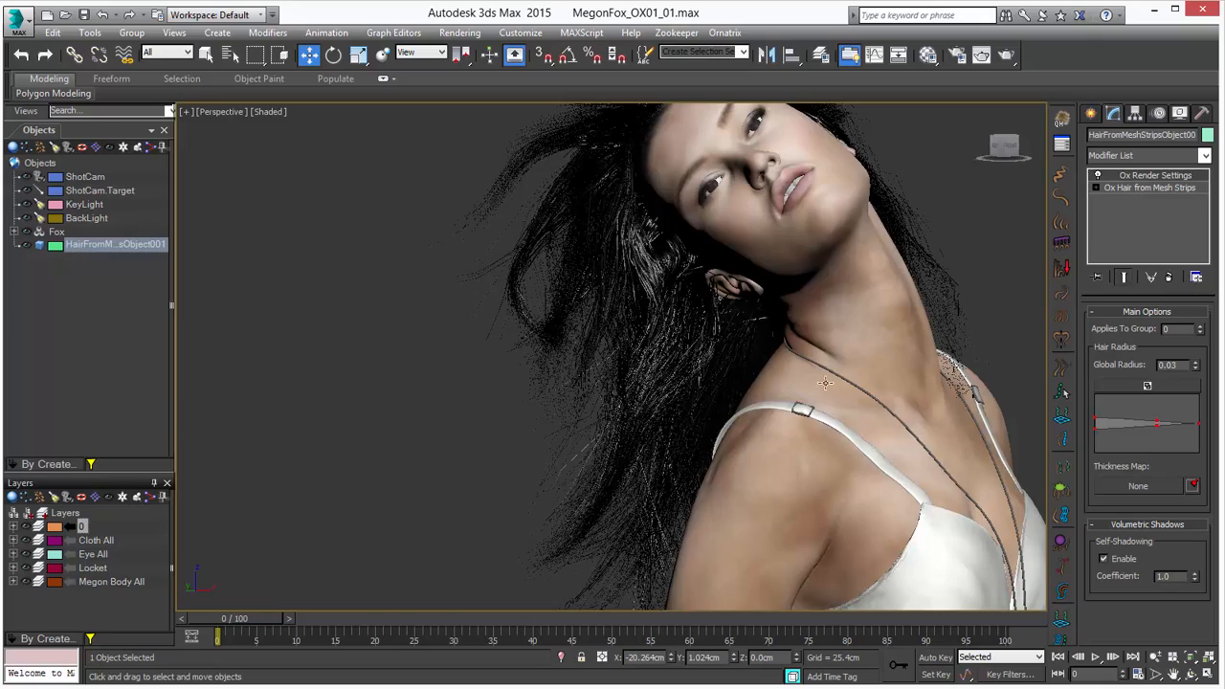
{"action": "middle_click_drag", "start_coordinate": [659, 383], "coordinate": [614, 388], "text": "alt"}
{"action": "scroll", "coordinate": [617, 262], "scroll_direction": "up", "scroll_amount": 3}
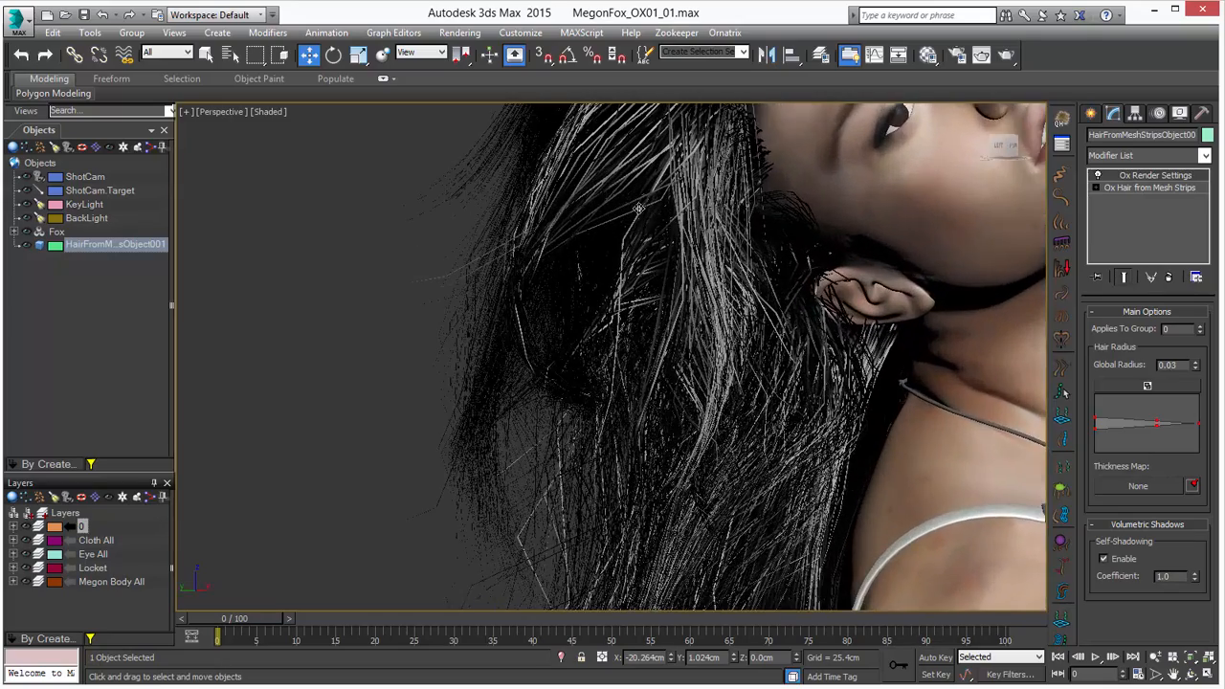
{"action": "middle_click_drag", "start_coordinate": [645, 564], "coordinate": [576, 410]}
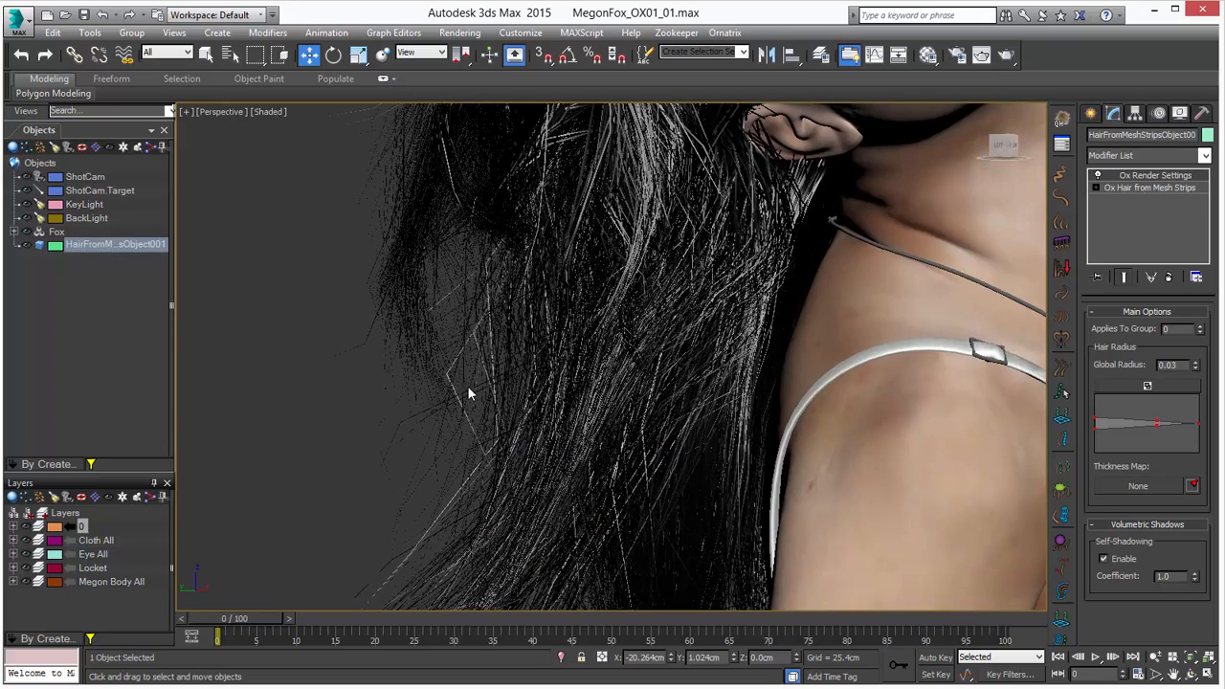
{"action": "left_click", "coordinate": [1151, 187]}
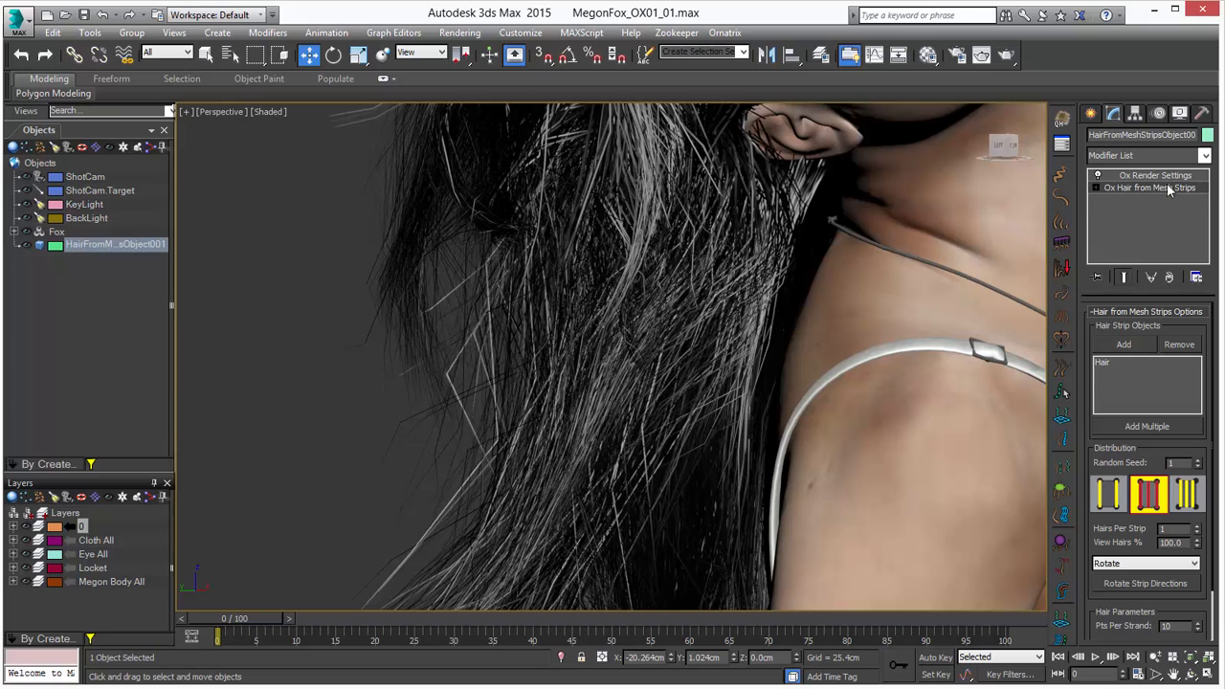
{"action": "left_click_drag", "start_coordinate": [1123, 334], "coordinate": [1123, 277]}
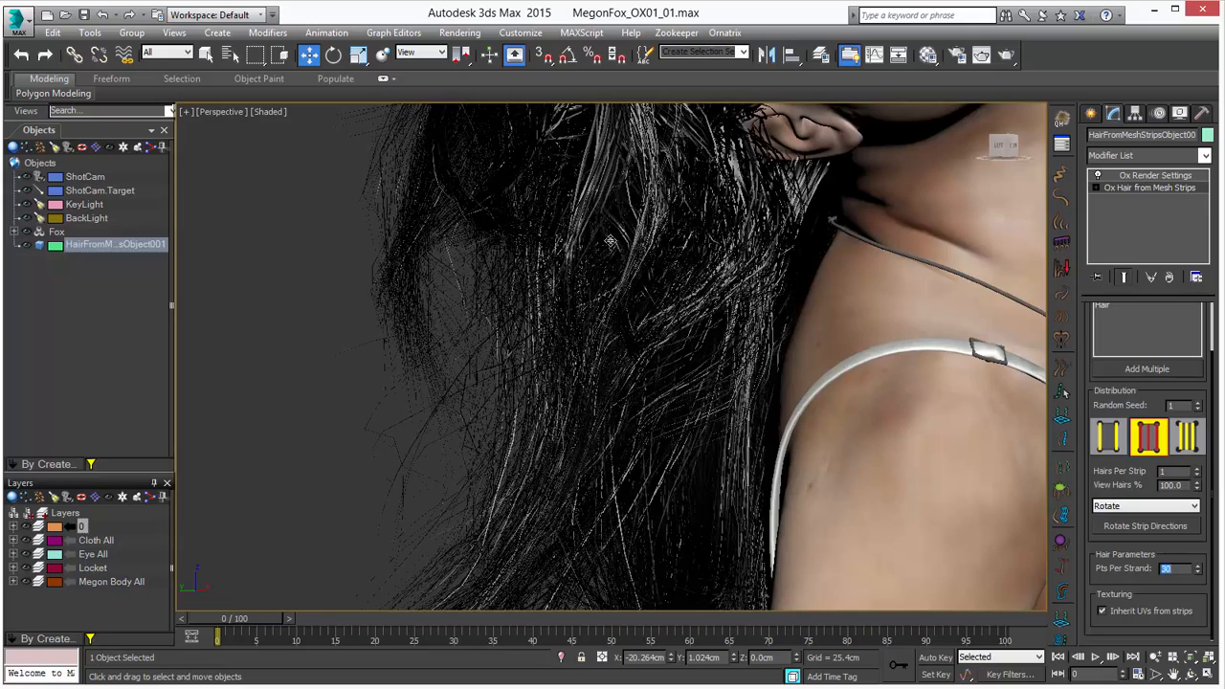
Step: Examine the smoothness of the hair strands around the head, from a distance and close up
{"action": "scroll", "coordinate": [610, 240], "scroll_direction": "down", "scroll_amount": 5}
{"action": "middle_click_drag", "start_coordinate": [613, 287], "coordinate": [524, 306], "text": "alt"}
{"action": "middle_click_drag", "start_coordinate": [600, 304], "coordinate": [627, 536]}
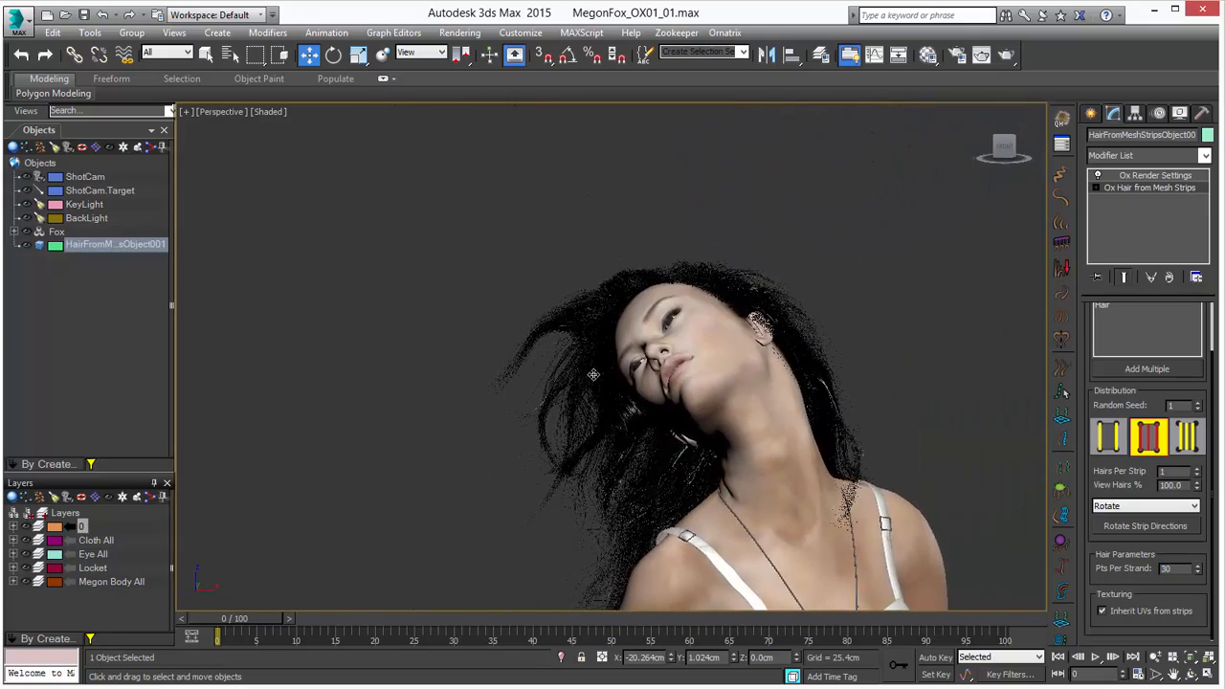
{"action": "scroll", "coordinate": [593, 373], "scroll_direction": "up", "scroll_amount": 7}
{"action": "scroll", "coordinate": [588, 367], "scroll_direction": "down", "scroll_amount": 4}
{"action": "middle_click_drag", "start_coordinate": [574, 326], "coordinate": [658, 316], "text": "alt"}
{"action": "middle_click_drag", "start_coordinate": [716, 356], "coordinate": [671, 304], "text": "alt"}
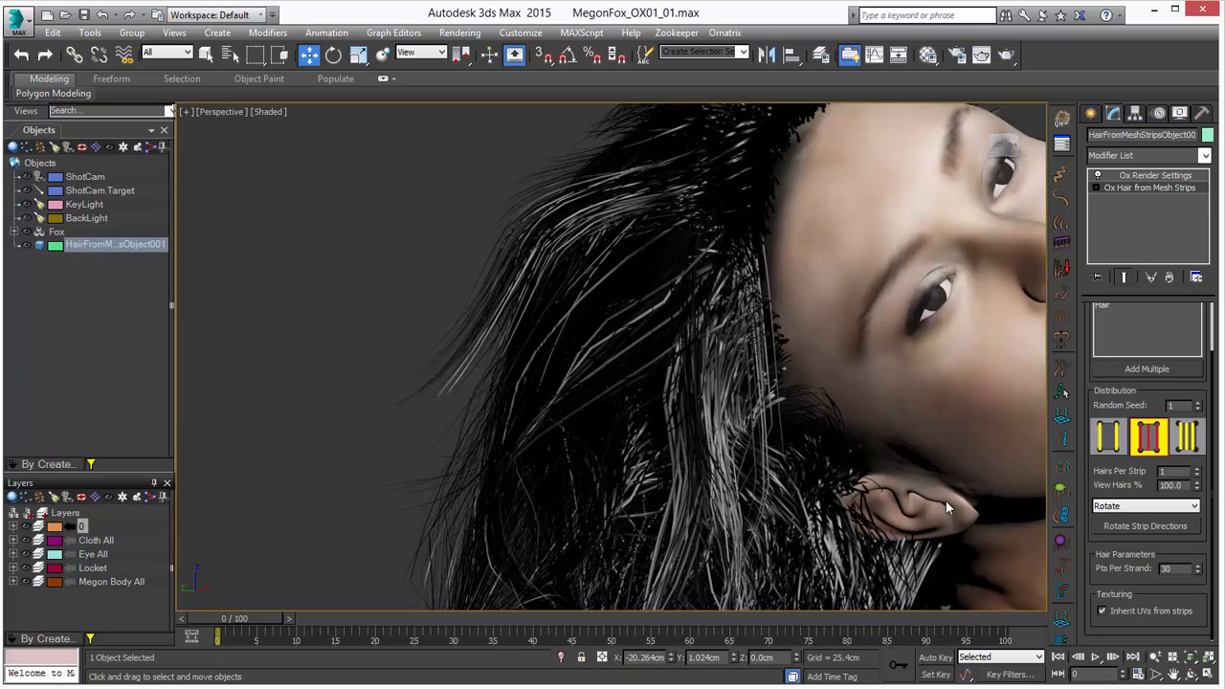
Step: Set the points per strand of the hair strips object back to 10
{"action": "scroll", "coordinate": [804, 460], "scroll_direction": "down", "scroll_amount": 4}
{"action": "middle_click_drag", "start_coordinate": [804, 459], "coordinate": [690, 421], "text": "alt"}
{"action": "double_click", "coordinate": [1183, 568]}
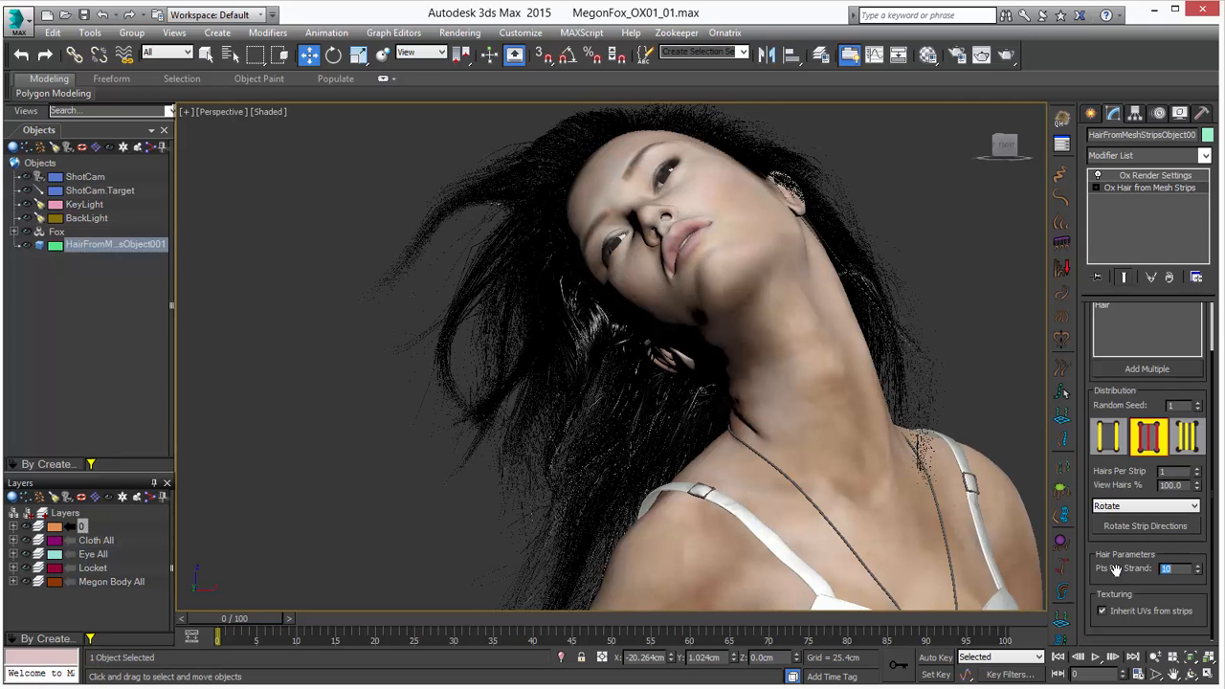
{"action": "middle_click_drag", "start_coordinate": [606, 288], "coordinate": [619, 290], "text": "alt"}
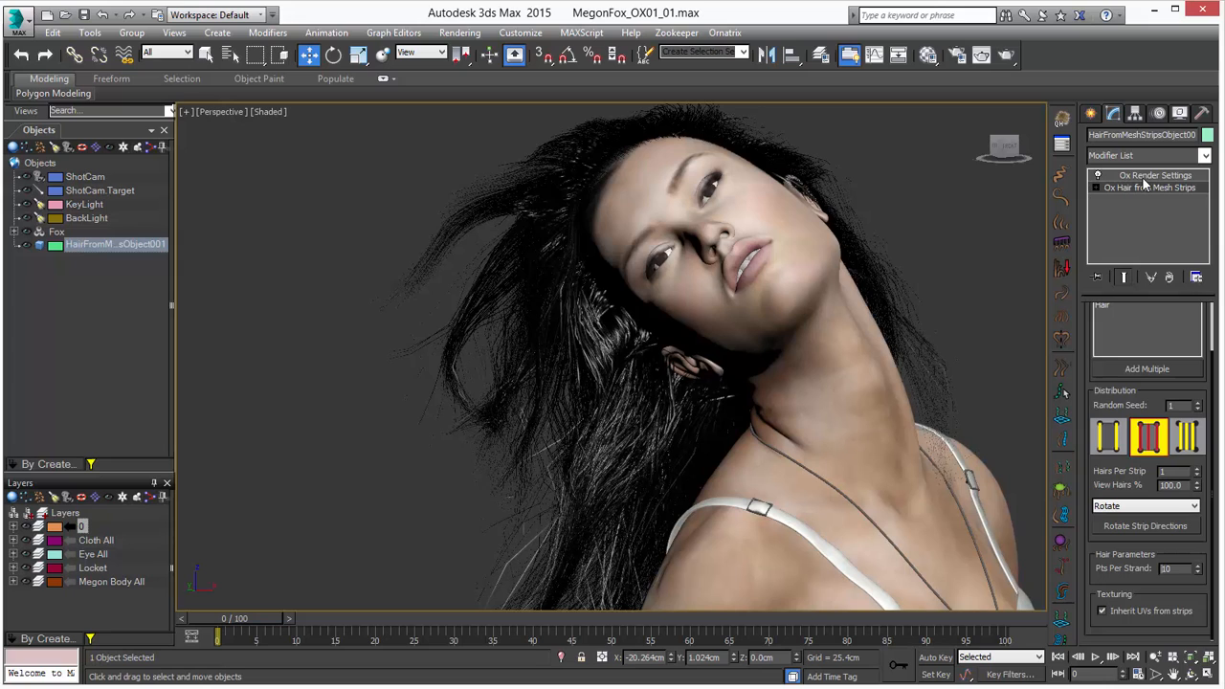
Step: Add an Ox Strand Detail modifier between the mesh strips and render settings modifiers, with 20 viewport segments
{"action": "left_click", "coordinate": [1146, 152]}
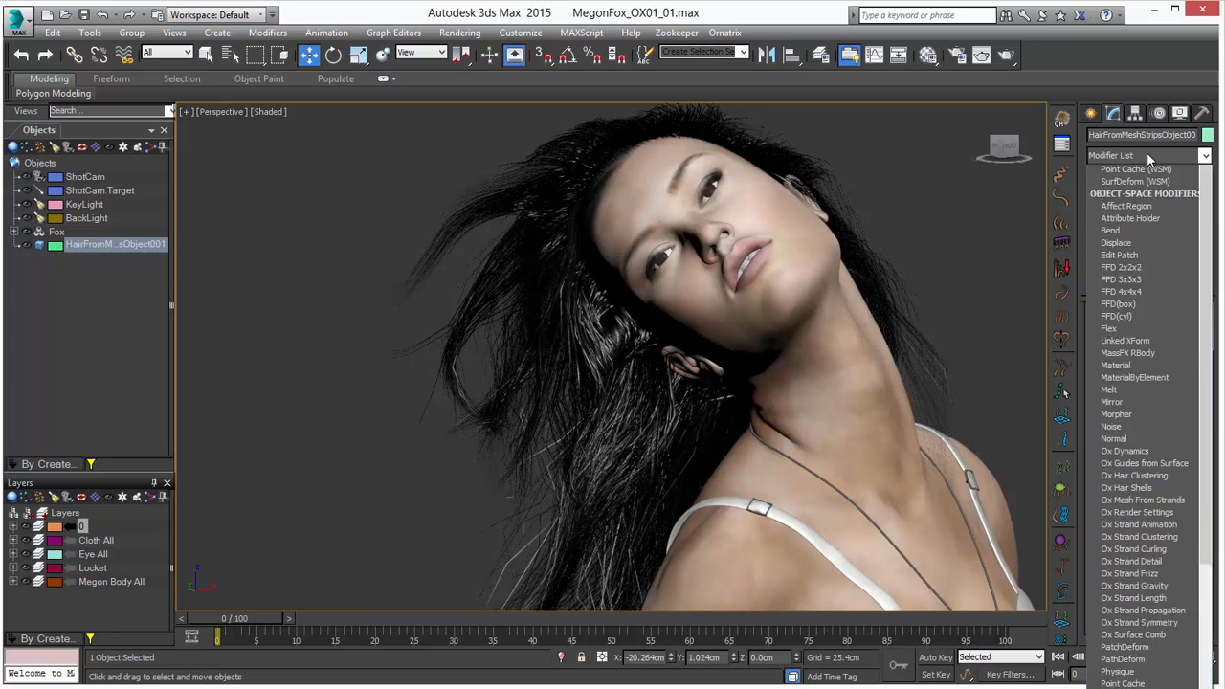
{"action": "key", "text": "o"}
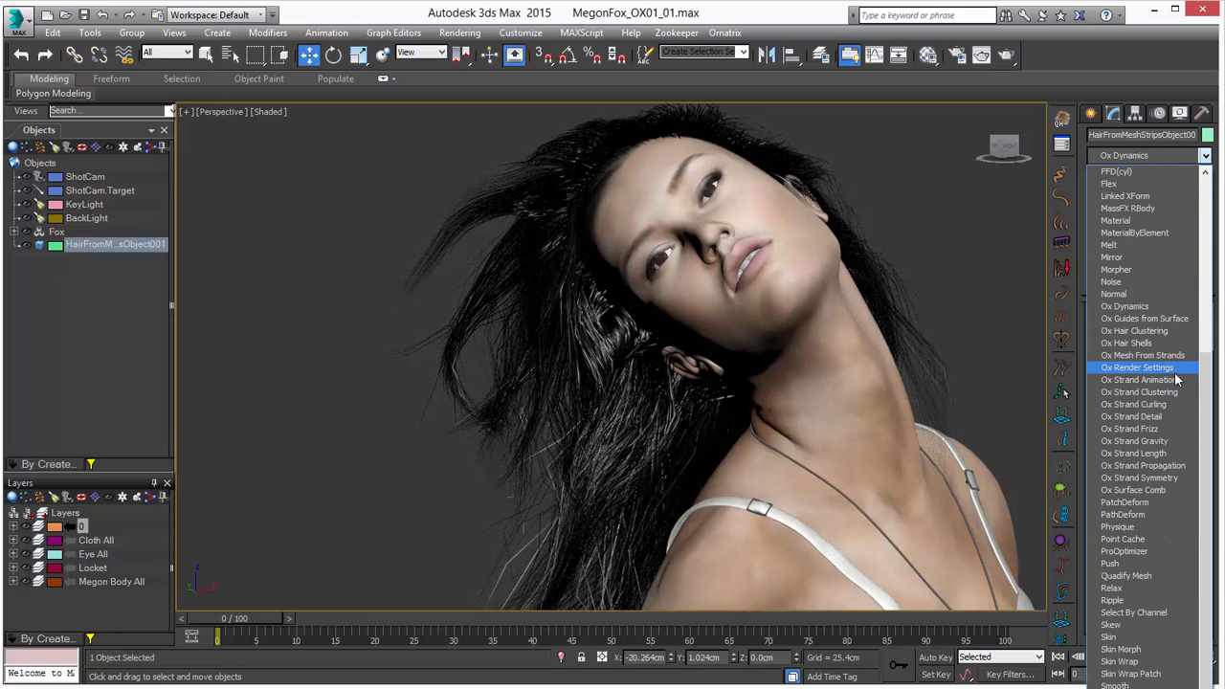
{"action": "left_click", "coordinate": [1173, 417]}
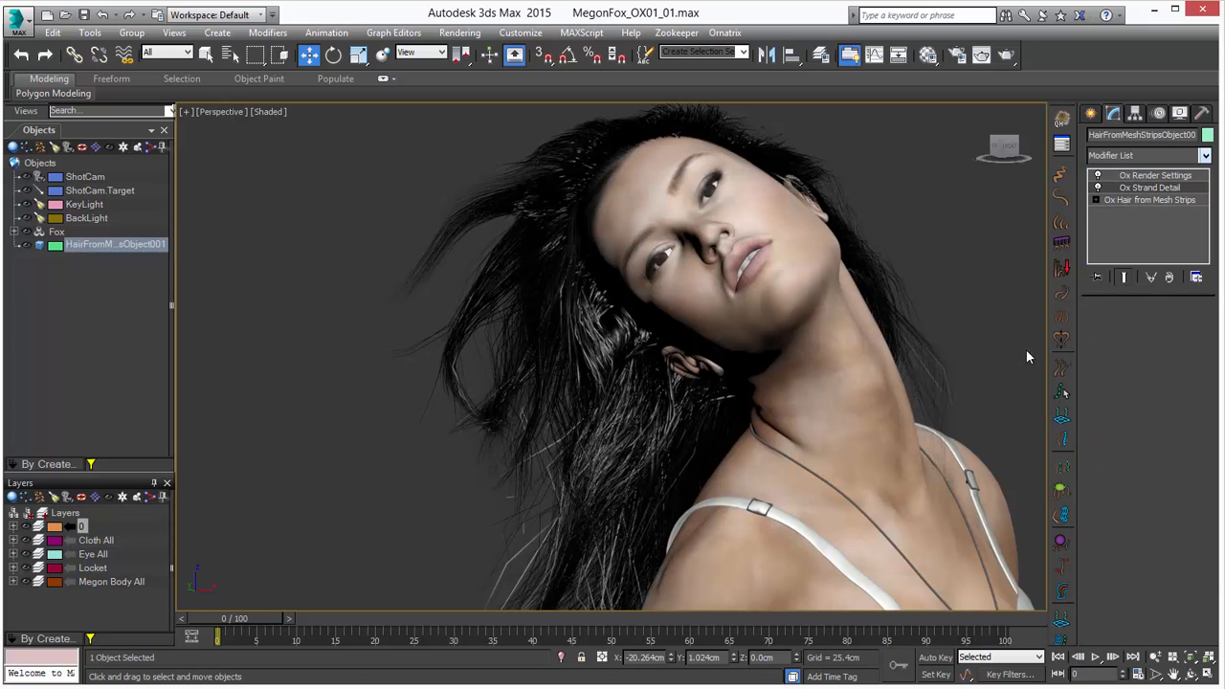
{"action": "left_click", "coordinate": [1170, 345]}
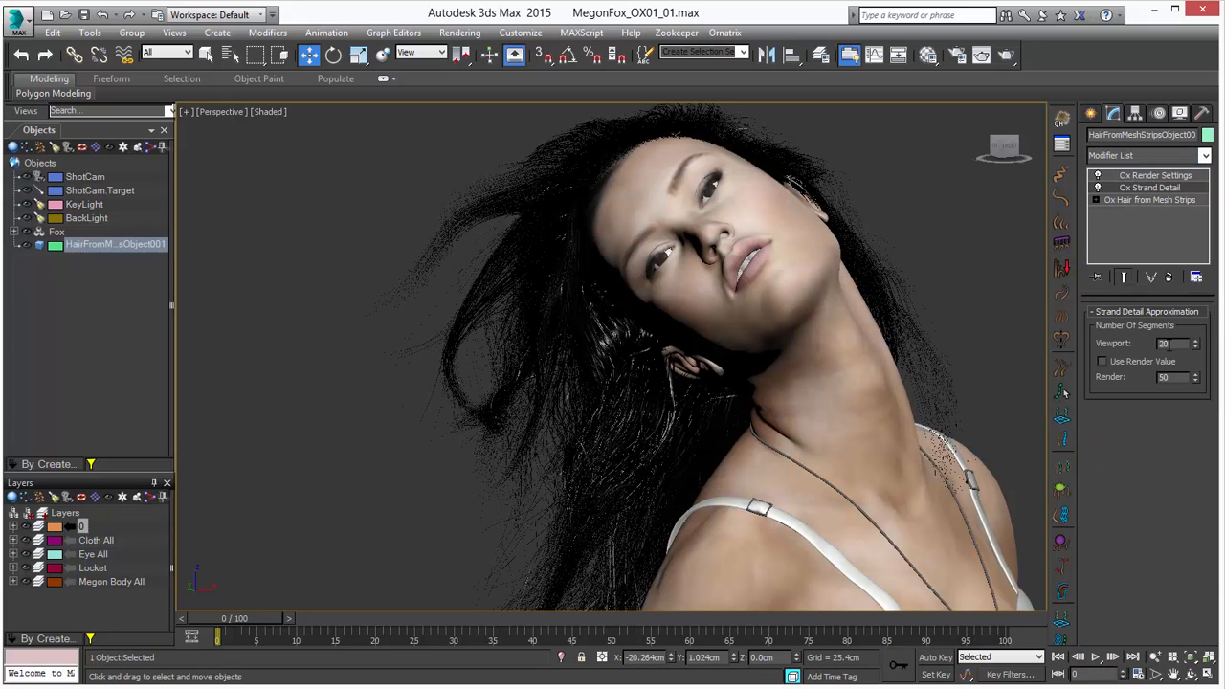
{"action": "key", "text": "Tab"}
Step: Add an Ox Strand Frizz modifier above Ox Strand Detail with a global frizz amount of 0.5, and deselect the hair
{"action": "scroll", "coordinate": [536, 284], "scroll_direction": "up", "scroll_amount": 5}
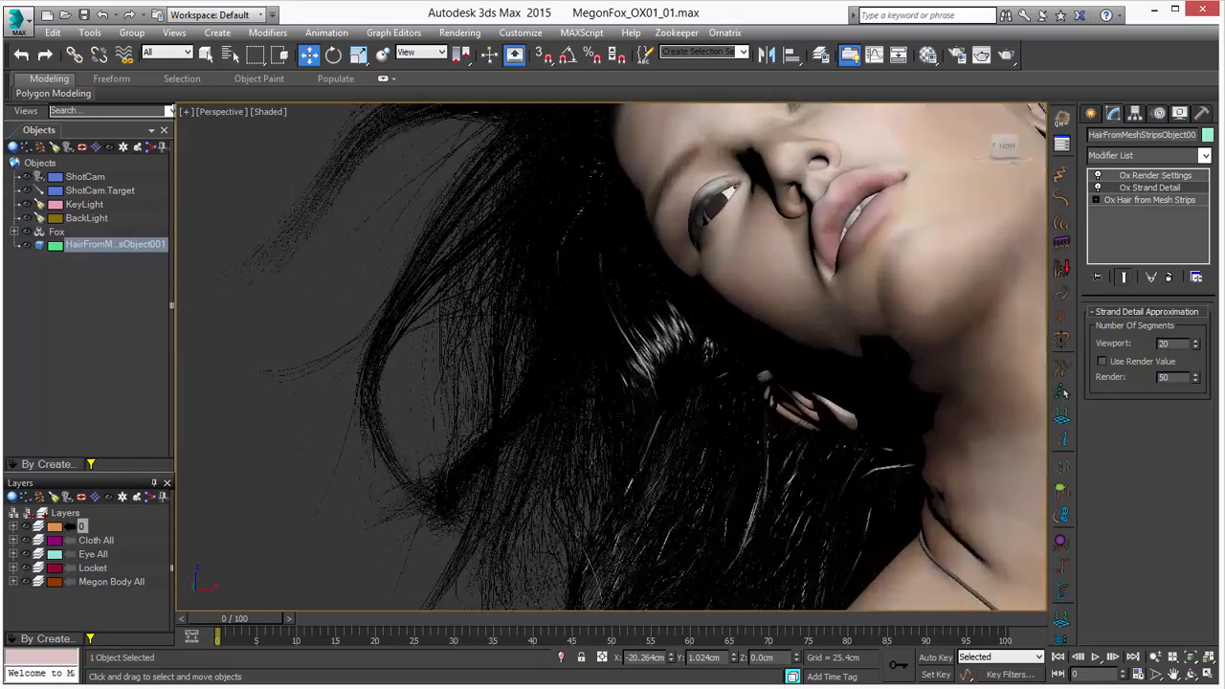
{"action": "scroll", "coordinate": [550, 311], "scroll_direction": "down", "scroll_amount": 5}
{"action": "middle_click_drag", "start_coordinate": [550, 311], "coordinate": [591, 325], "text": "alt"}
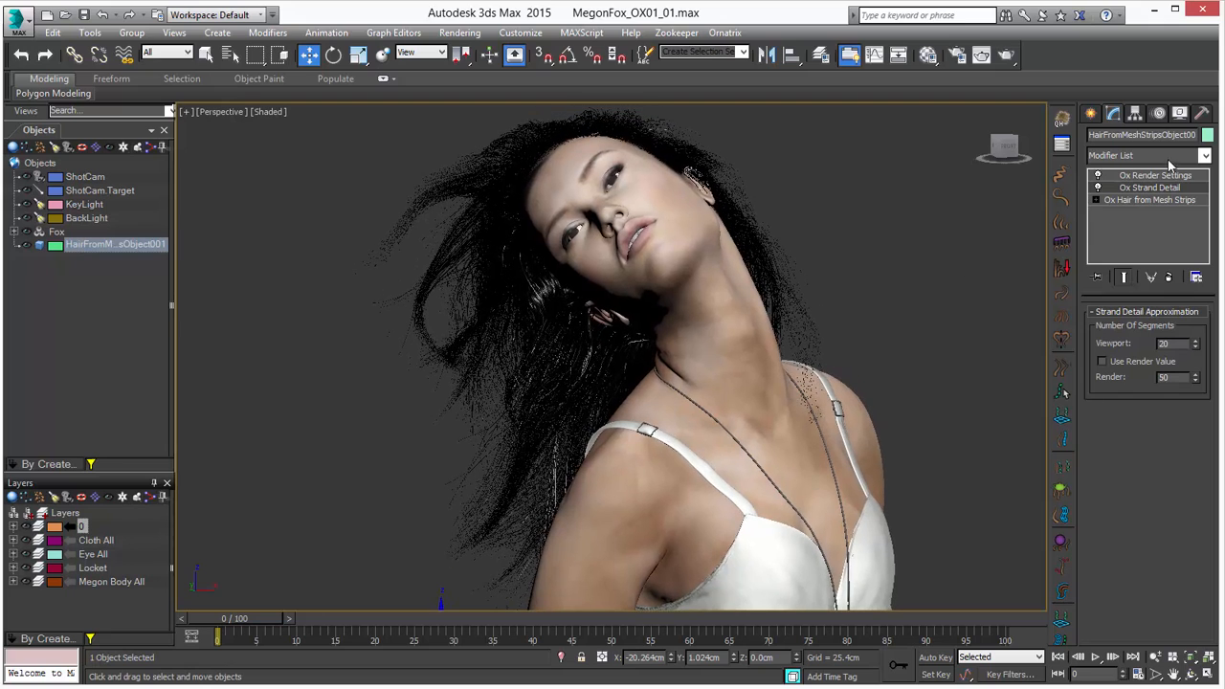
{"action": "left_click", "coordinate": [1060, 182]}
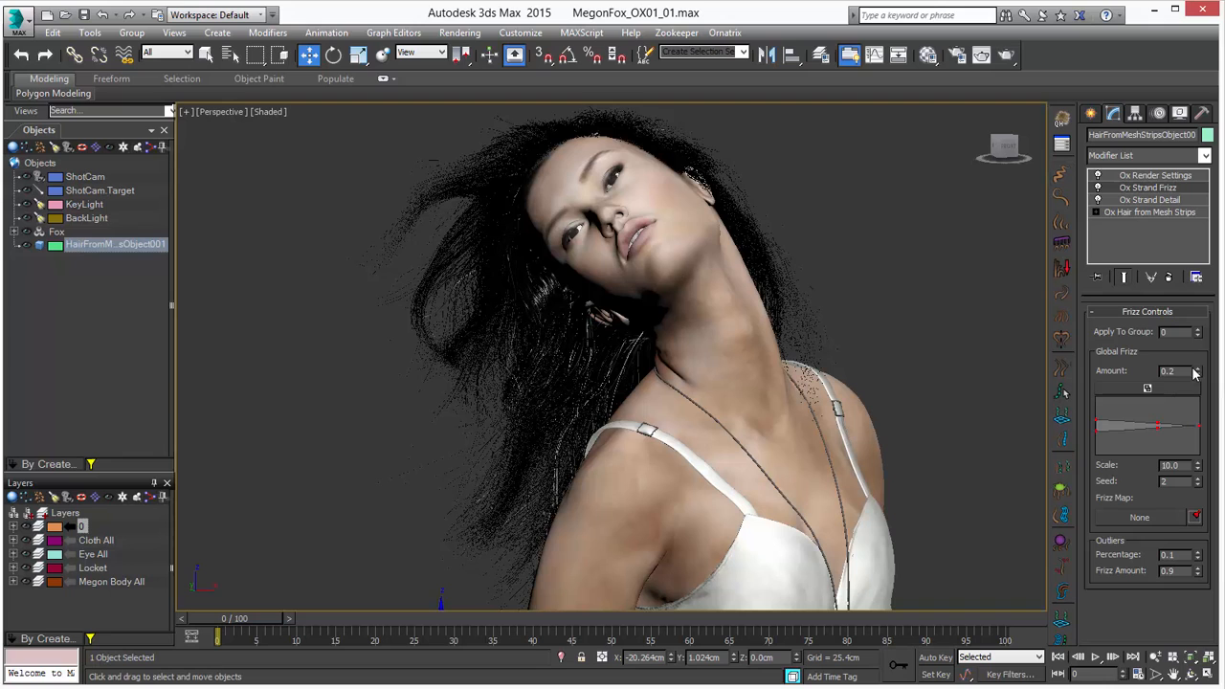
{"action": "left_click_drag", "start_coordinate": [1198, 370], "coordinate": [1197, 349]}
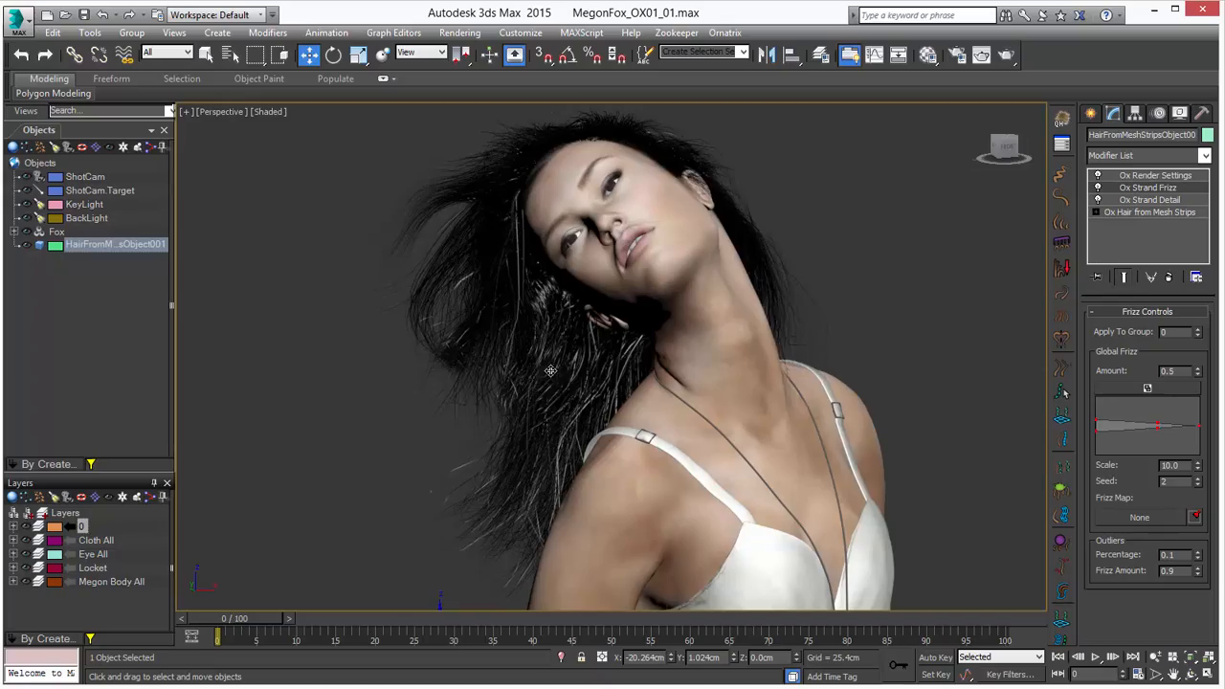
{"action": "middle_click_drag", "start_coordinate": [548, 381], "coordinate": [742, 308], "text": "alt"}
{"action": "left_click", "coordinate": [786, 300]}
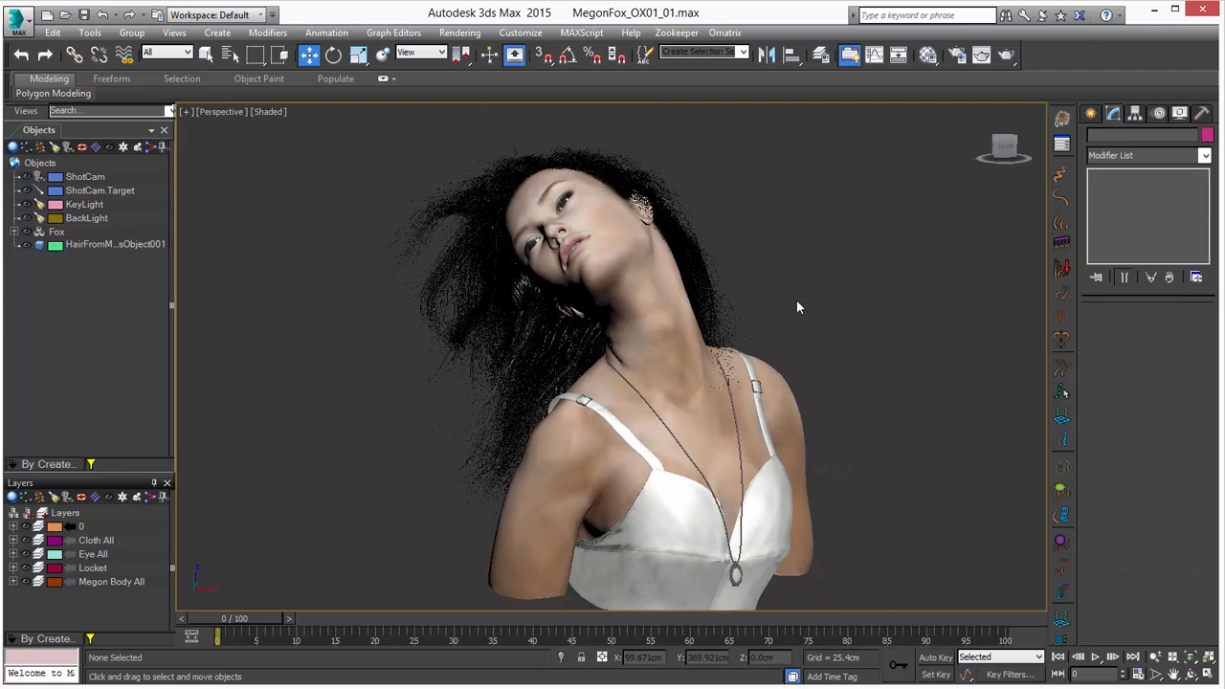